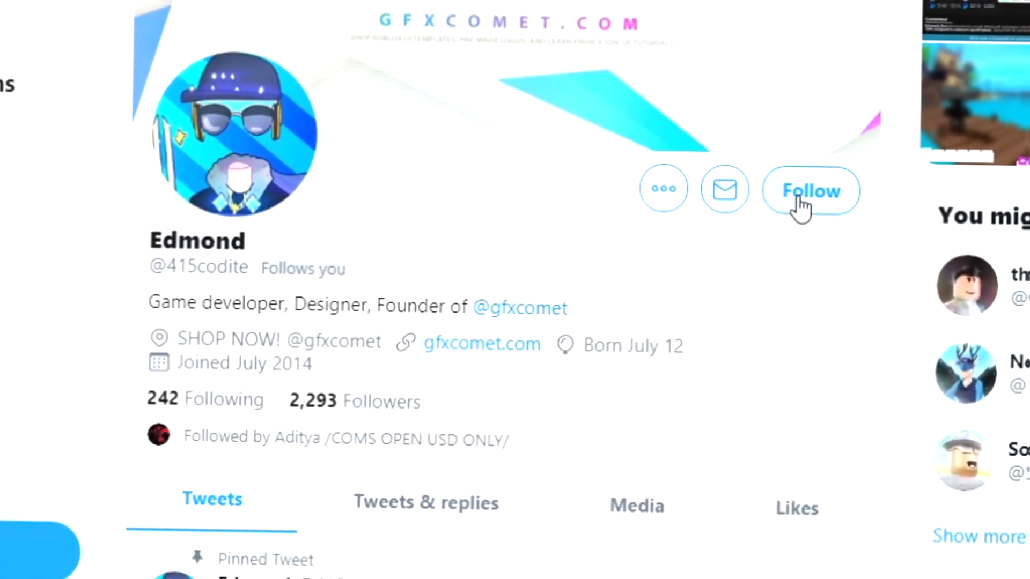
Follow the designer's profile and GFX COMET, turning on tweet notifications for each.
{"action": "left_click", "coordinate": [798, 201]}
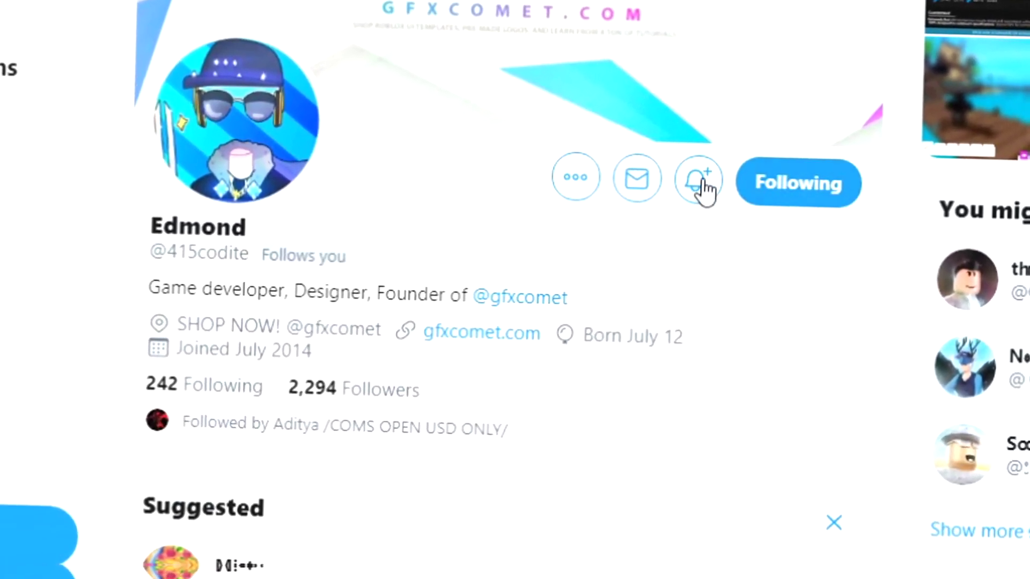
{"action": "left_click", "coordinate": [700, 185]}
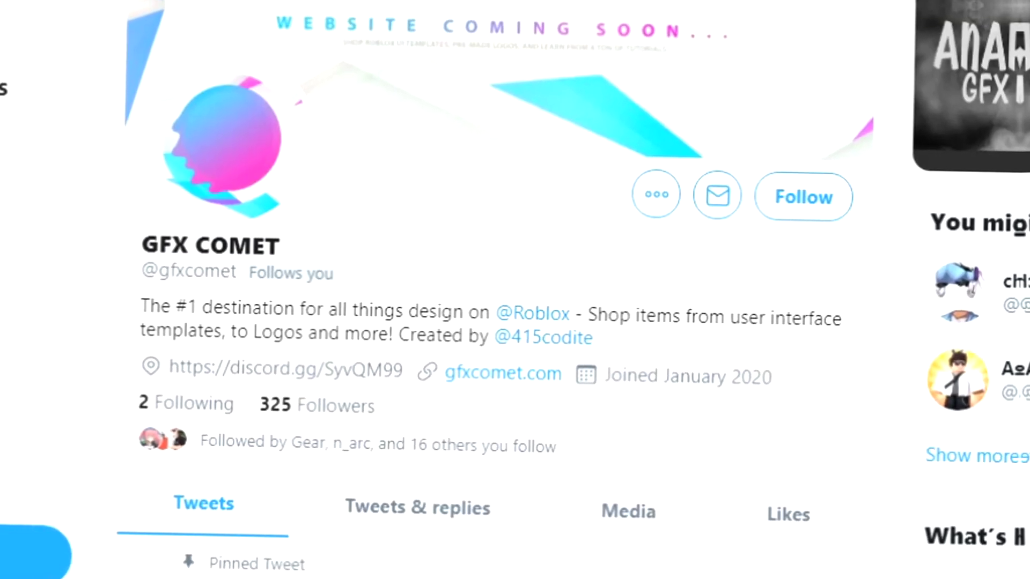
{"action": "left_click", "coordinate": [813, 210]}
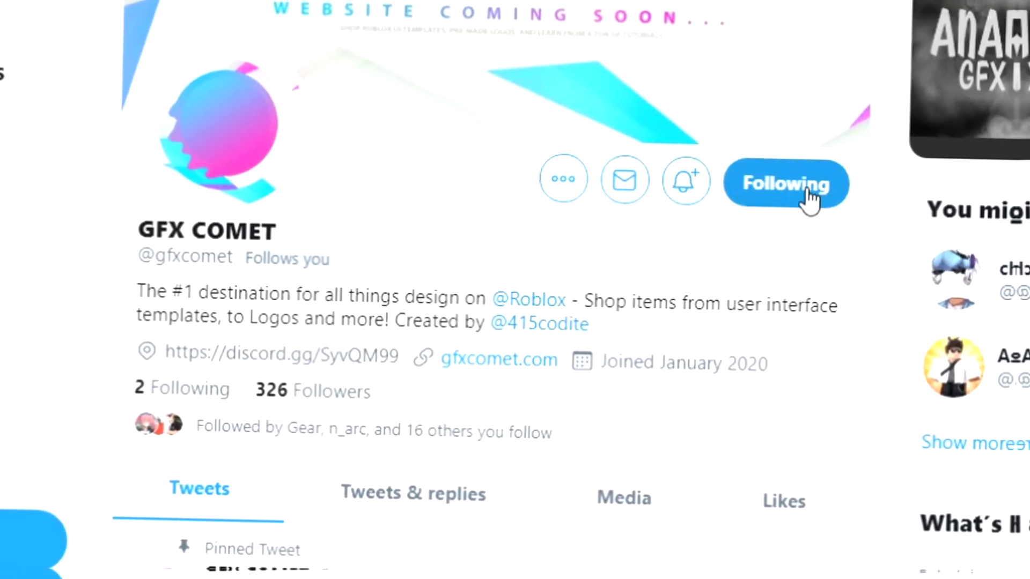
{"action": "left_click", "coordinate": [689, 188]}
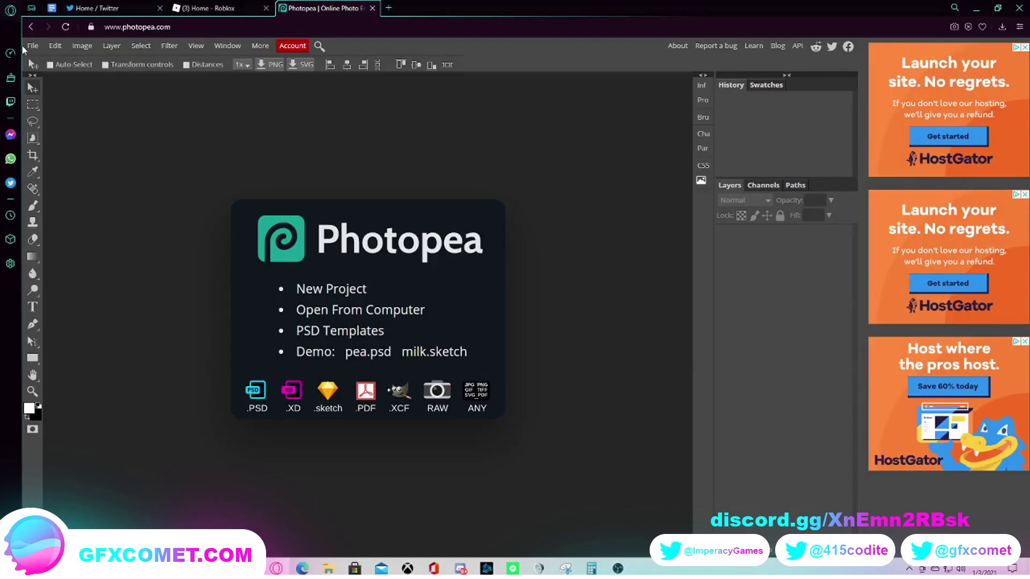
{"action": "left_click", "coordinate": [54, 46]}
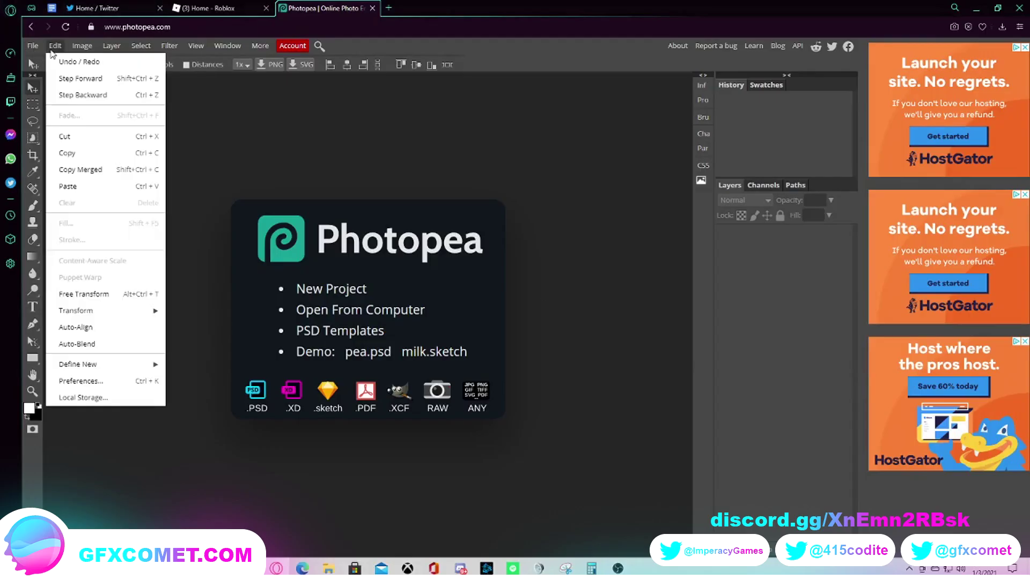
{"action": "left_click", "coordinate": [51, 49]}
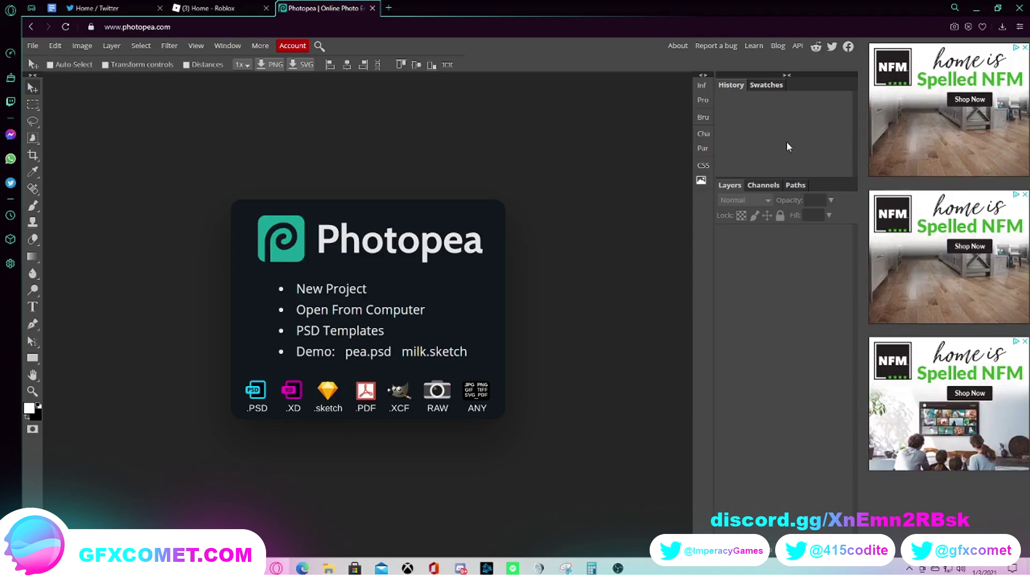
{"action": "left_click", "coordinate": [1025, 47]}
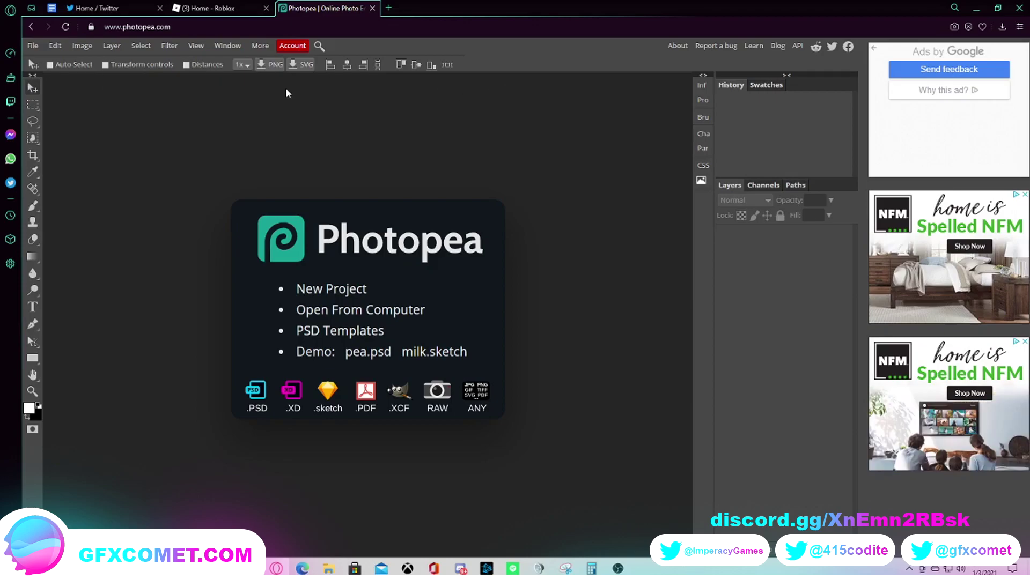
{"action": "left_click", "coordinate": [32, 45]}
Create New Project.psd at 2560×1440 from the Youtube Cover preset.
{"action": "left_click", "coordinate": [32, 45]}
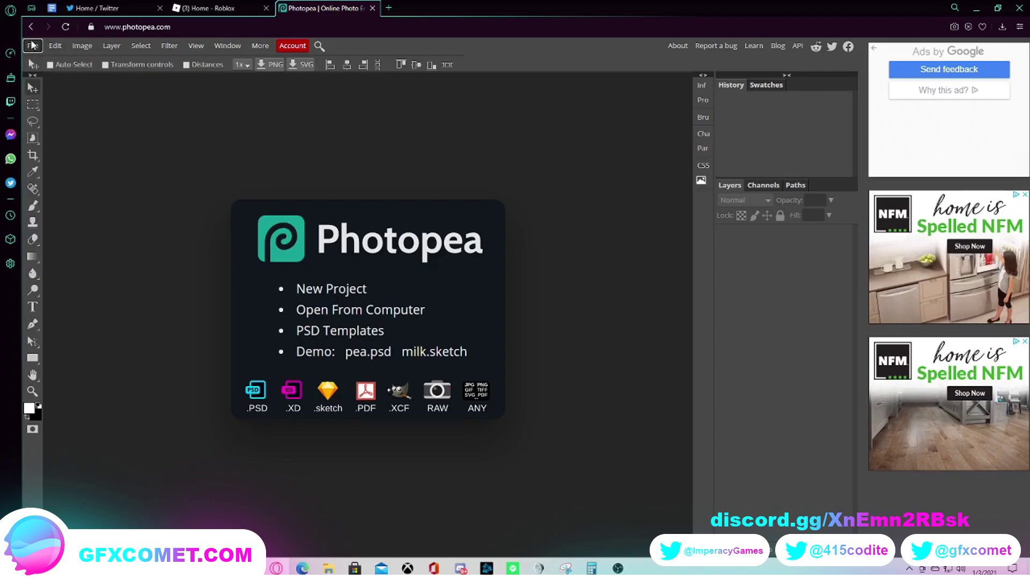
{"action": "left_click", "coordinate": [31, 45]}
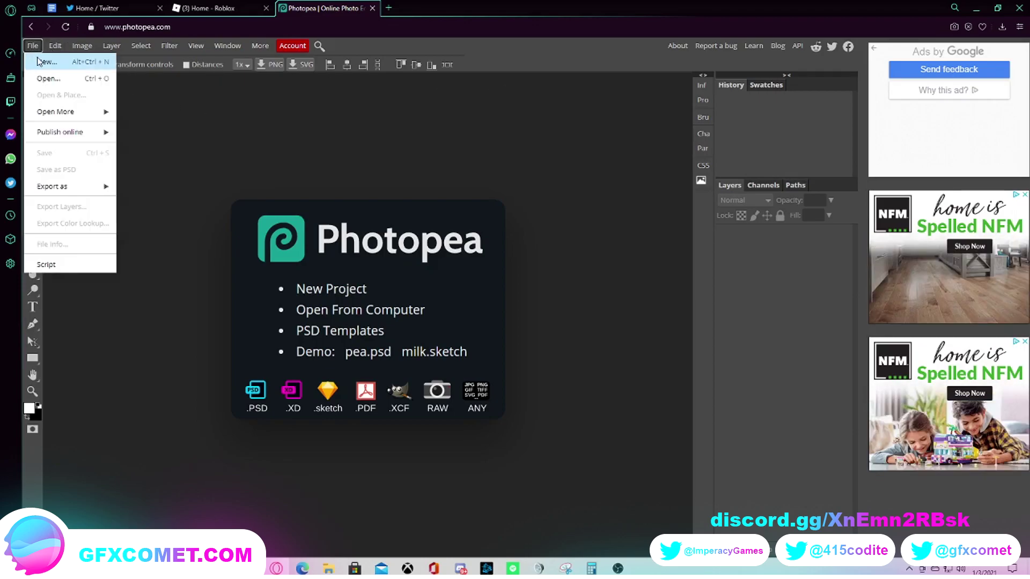
{"action": "left_click", "coordinate": [37, 60]}
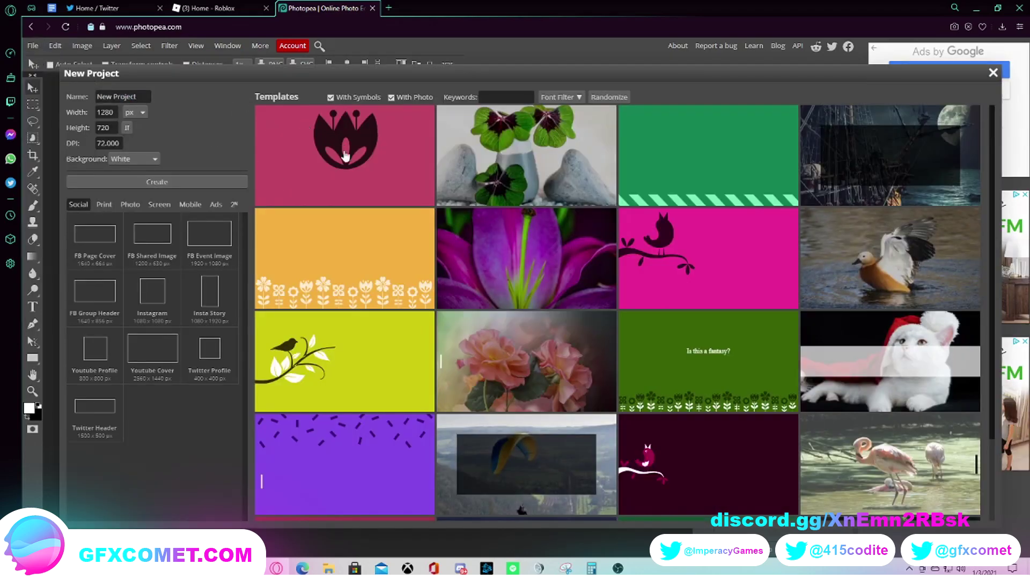
{"action": "scroll", "coordinate": [319, 209], "scroll_direction": "down", "scroll_amount": 15}
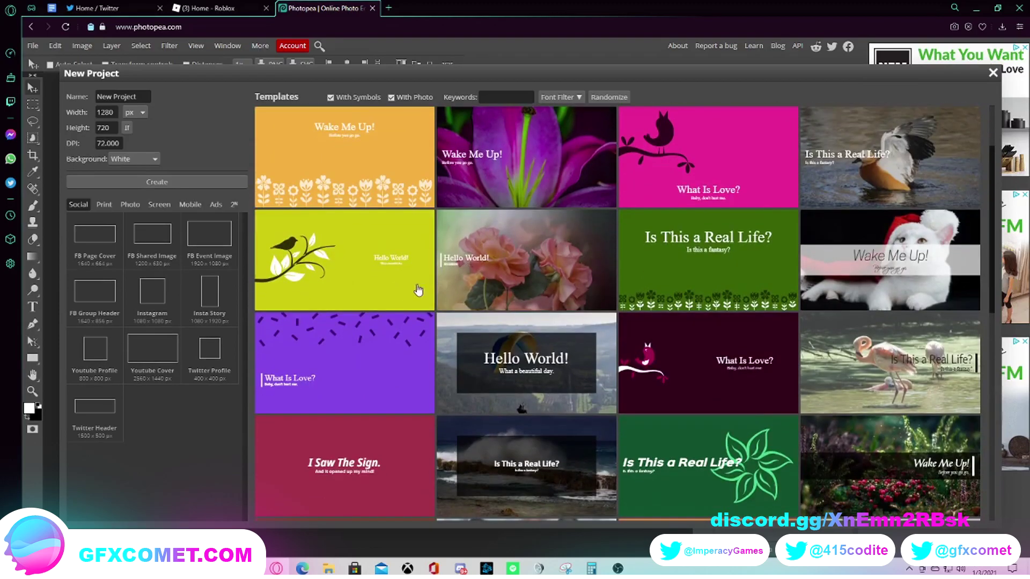
{"action": "scroll", "coordinate": [693, 336], "scroll_direction": "down", "scroll_amount": 3}
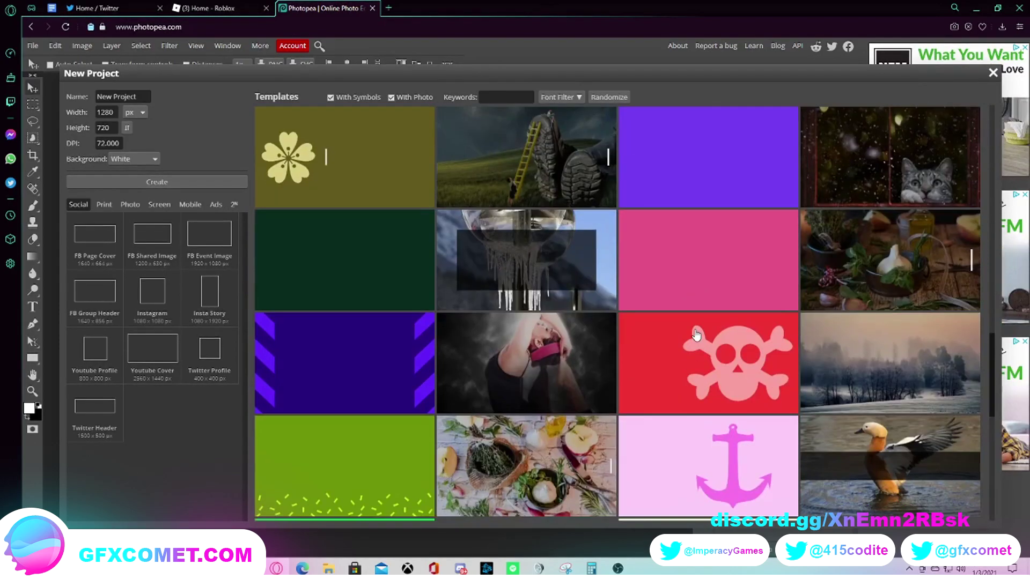
{"action": "scroll", "coordinate": [717, 400], "scroll_direction": "down", "scroll_amount": 8}
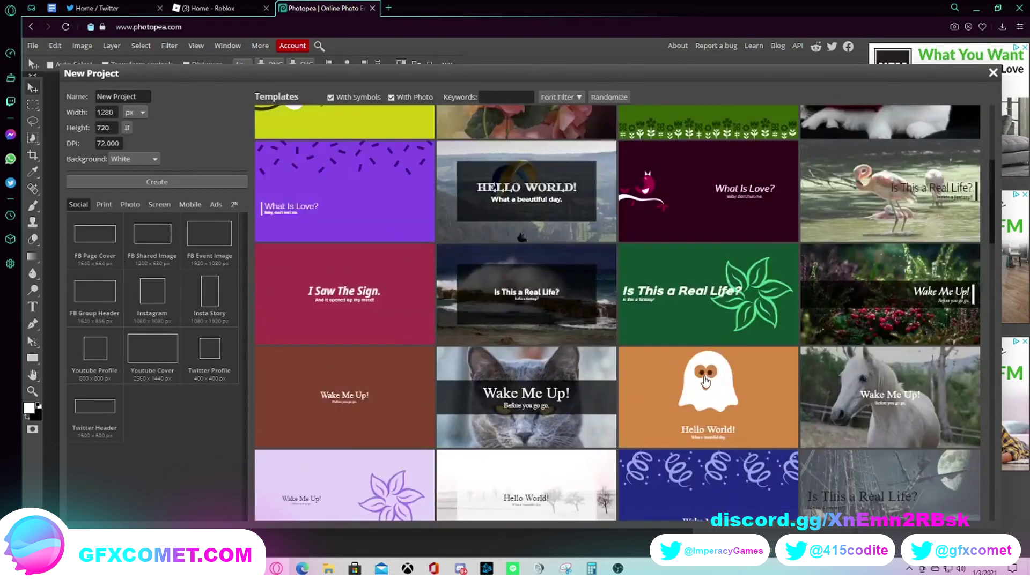
{"action": "scroll", "coordinate": [705, 383], "scroll_direction": "up", "scroll_amount": 2}
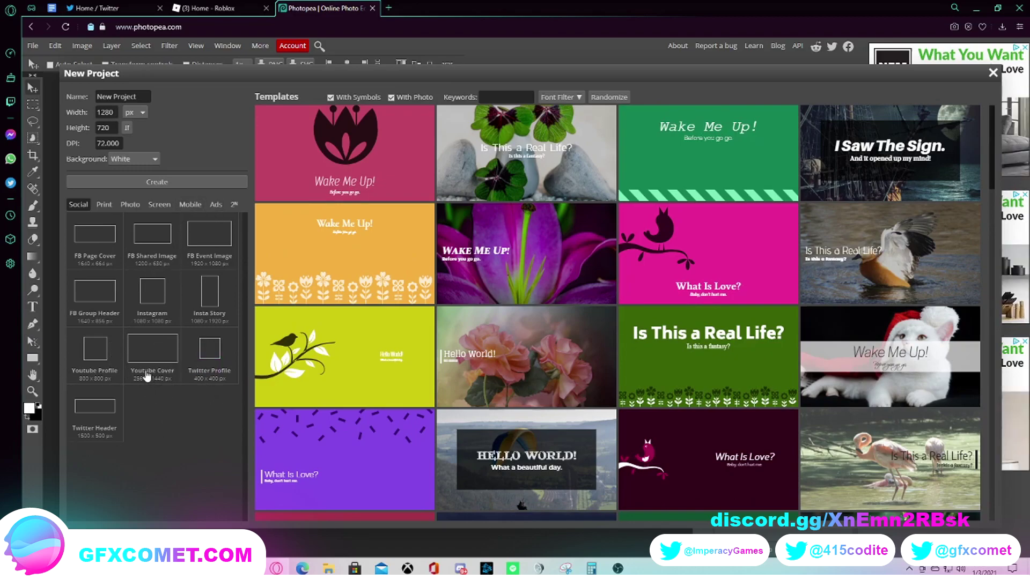
{"action": "left_click", "coordinate": [162, 352]}
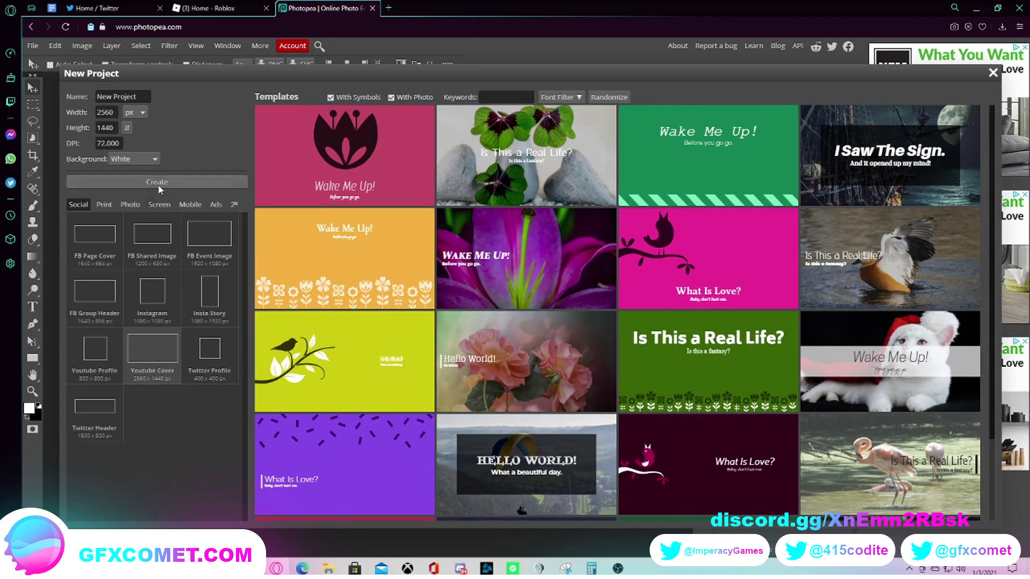
{"action": "left_click", "coordinate": [197, 182]}
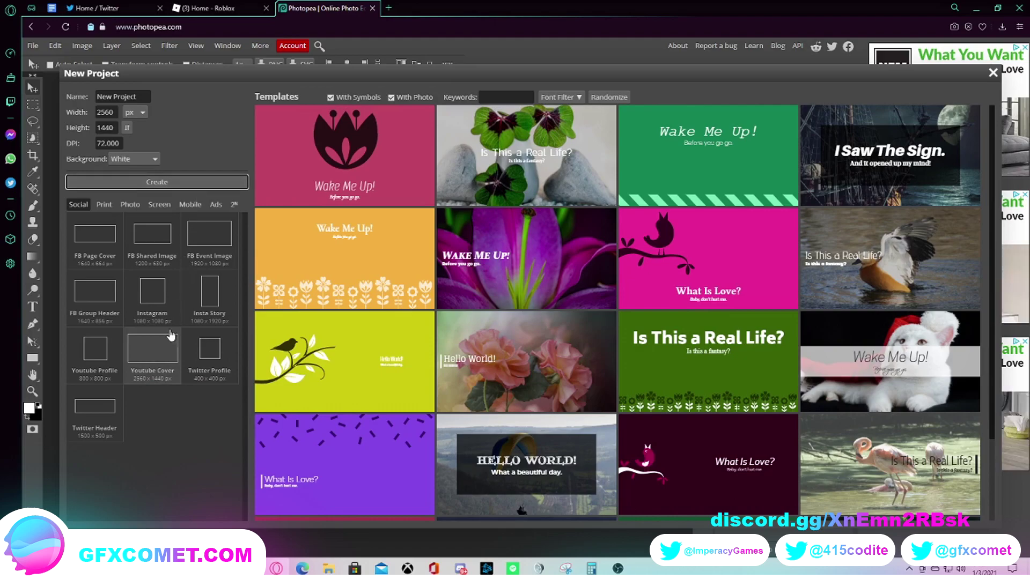
{"action": "left_click", "coordinate": [173, 183]}
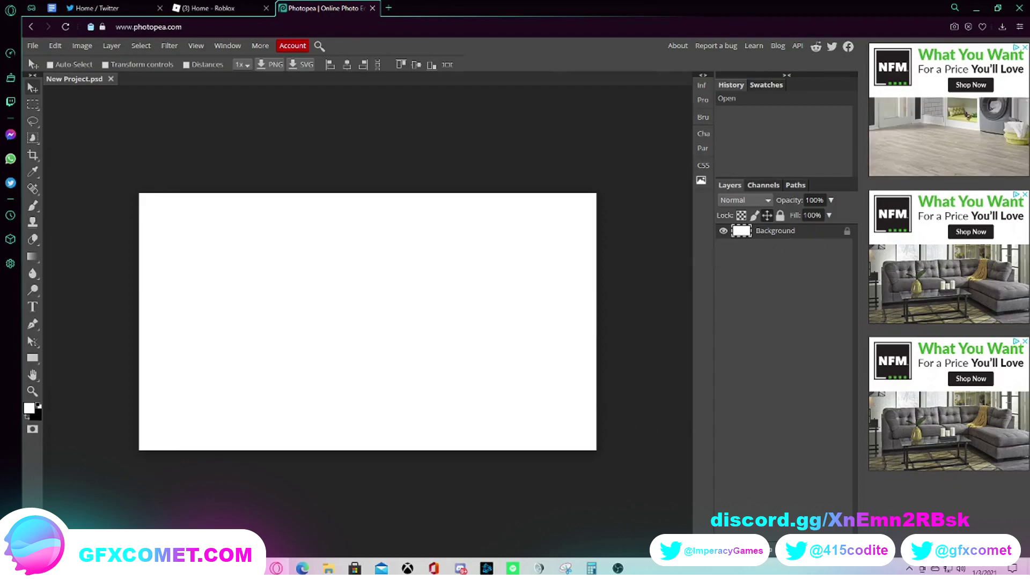
Add a new empty layer and delete the white Background layer.
{"action": "key", "text": "ctrl+shift+n"}
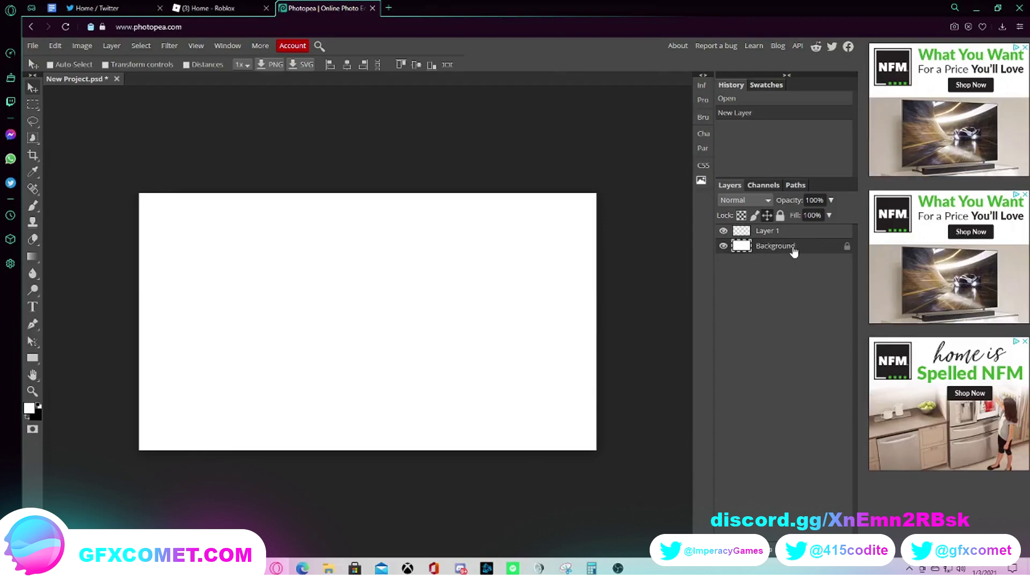
{"action": "left_click", "coordinate": [793, 247]}
{"action": "key", "text": "Delete"}
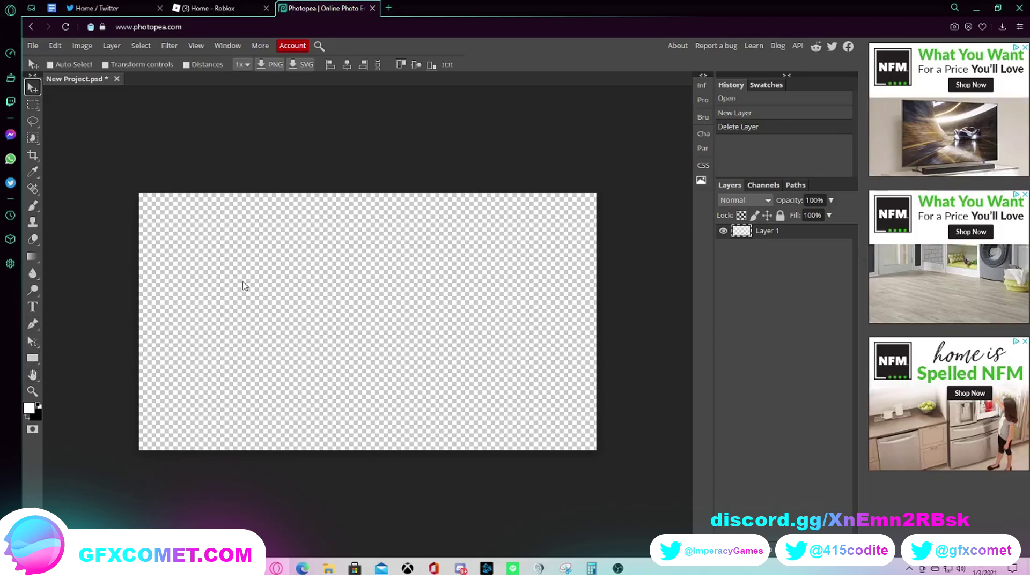
Draw a red test rectangle on the canvas's left half and move it to the left edge.
{"action": "left_click", "coordinate": [32, 358]}
{"action": "left_click_drag", "start_coordinate": [197, 278], "coordinate": [412, 420]}
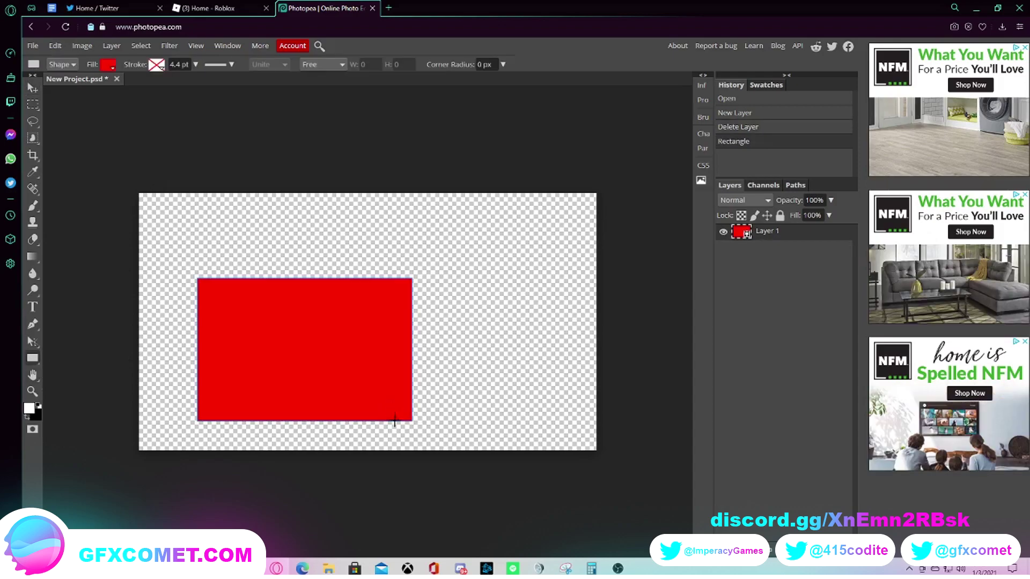
{"action": "left_click", "coordinate": [32, 87]}
{"action": "mouse_move", "coordinate": [270, 326]}
{"action": "left_mouse_down"}
{"action": "mouse_move", "coordinate": [298, 308]}
{"action": "mouse_move", "coordinate": [290, 263]}
{"action": "mouse_move", "coordinate": [373, 343]}
{"action": "mouse_move", "coordinate": [349, 253]}
{"action": "mouse_move", "coordinate": [383, 282]}
{"action": "mouse_move", "coordinate": [344, 335]}
{"action": "mouse_move", "coordinate": [487, 333]}
{"action": "mouse_move", "coordinate": [448, 311]}
{"action": "mouse_move", "coordinate": [349, 358]}
{"action": "mouse_move", "coordinate": [399, 343]}
{"action": "mouse_move", "coordinate": [260, 328]}
{"action": "left_mouse_up"}
Add an empty Layer 2 and delete Layer 1 with the red rectangle.
{"action": "key", "text": "Delete"}
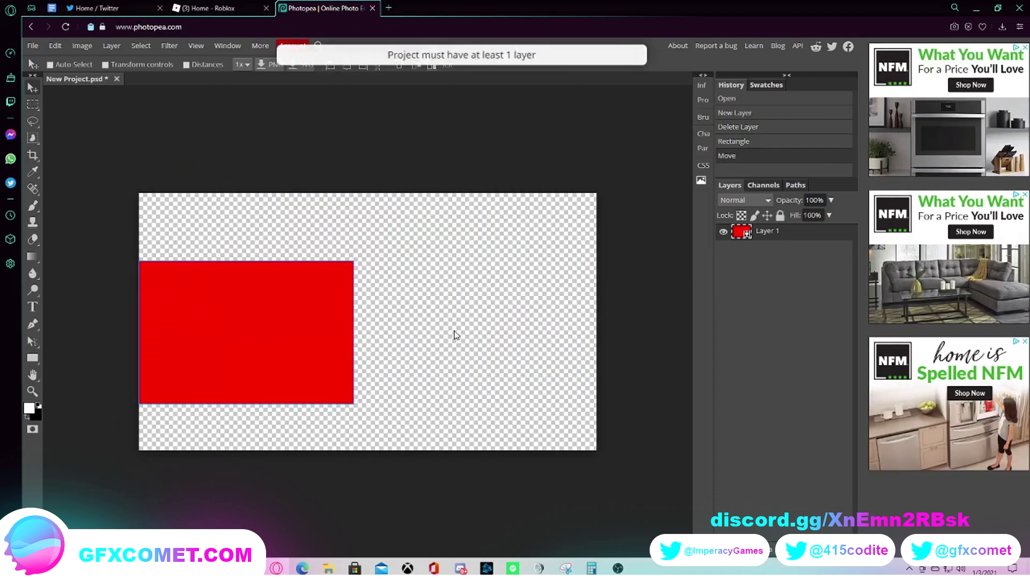
{"action": "key", "text": "ctrl+shift+n"}
{"action": "left_click", "coordinate": [789, 247]}
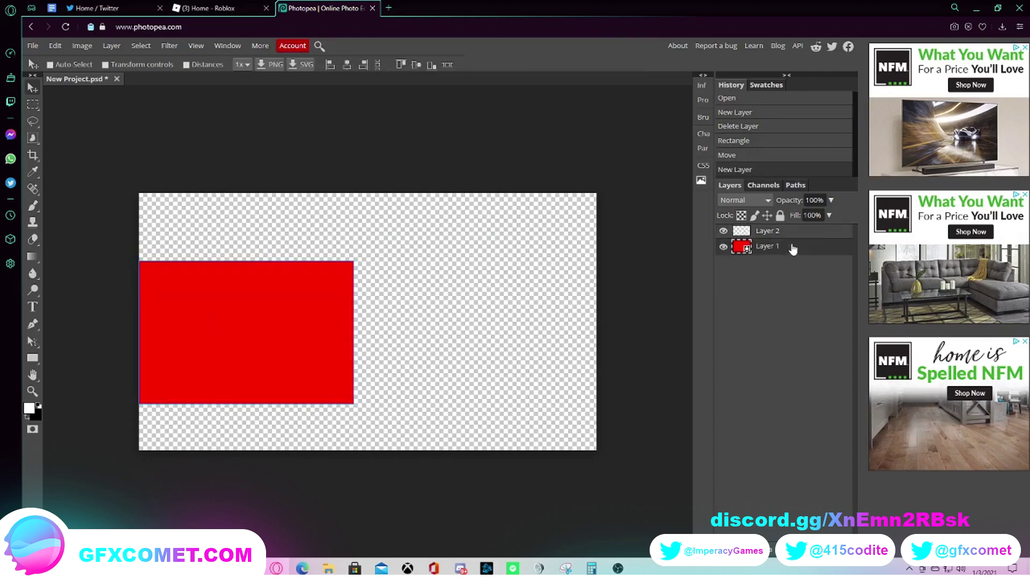
{"action": "key", "text": "Delete"}
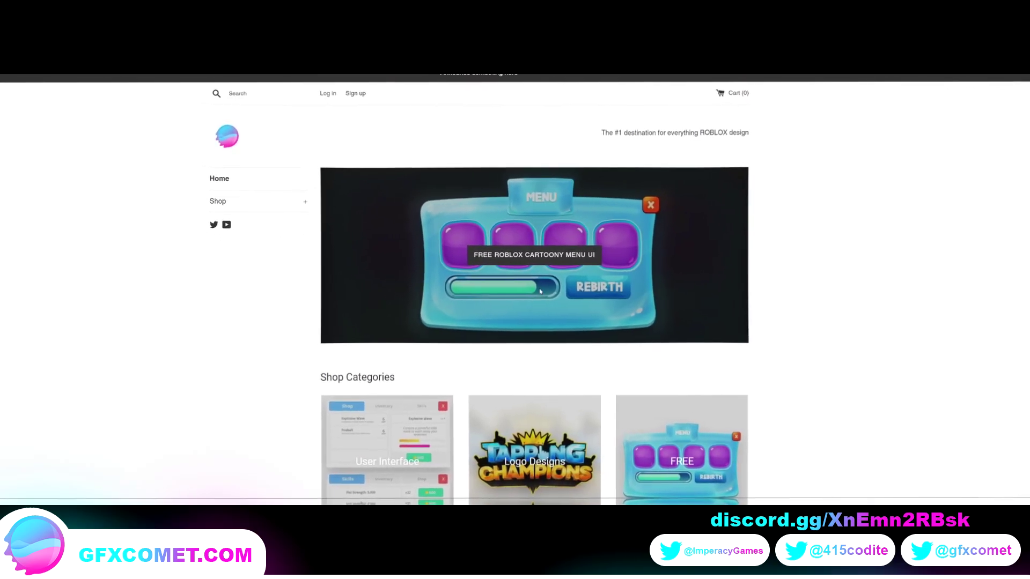
Add the free ROBLOX Style Cartoony Menu UI from Shop > User Interface to the cart.
{"action": "left_click", "coordinate": [246, 205]}
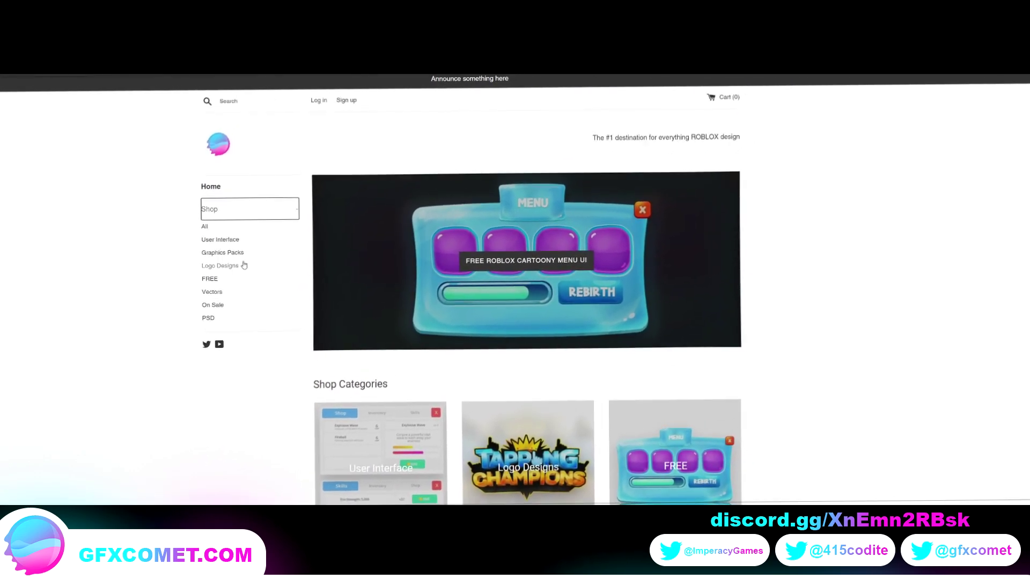
{"action": "left_click", "coordinate": [235, 237]}
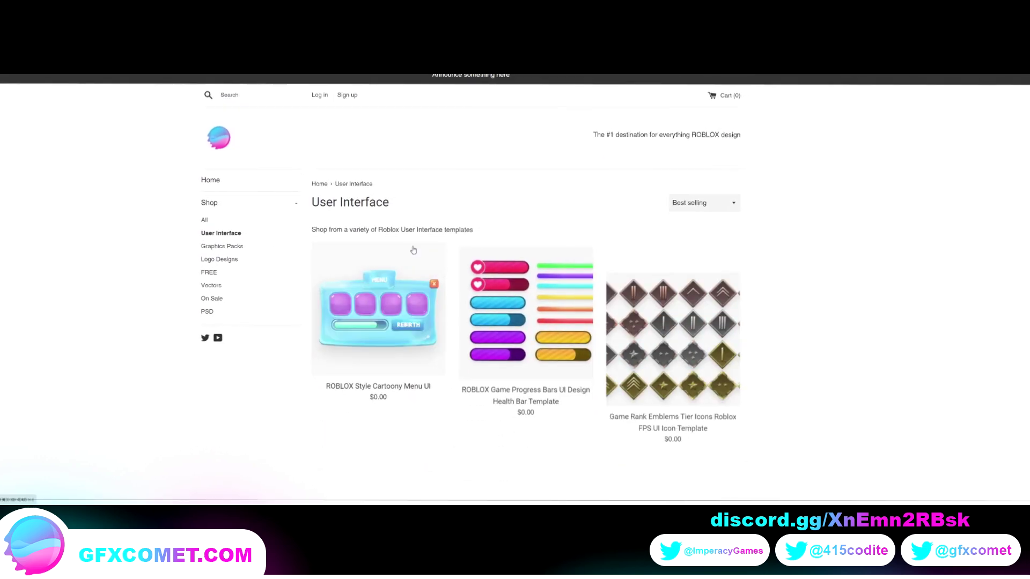
{"action": "scroll", "coordinate": [393, 236], "scroll_direction": "down", "scroll_amount": 3}
{"action": "scroll", "coordinate": [393, 237], "scroll_direction": "up", "scroll_amount": 2}
{"action": "left_click", "coordinate": [393, 236]}
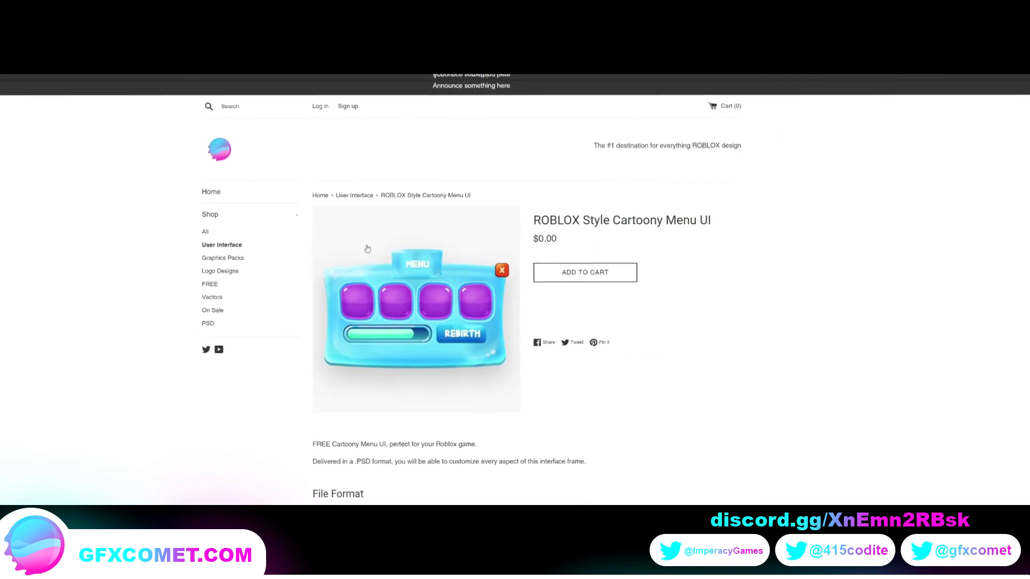
{"action": "left_click", "coordinate": [579, 262]}
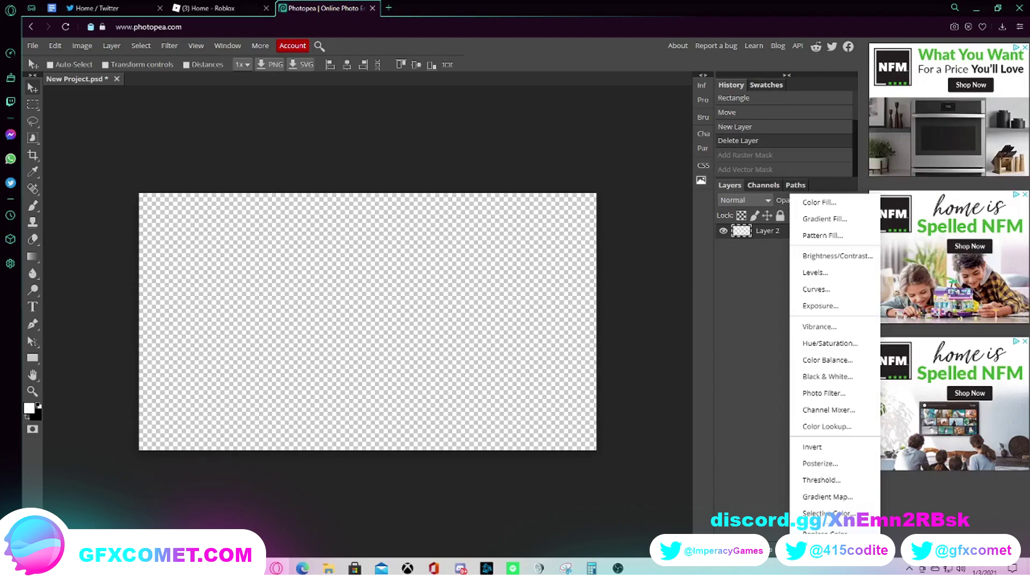
Add a Hue/Saturation adjustment layer and shift its hue, then delete it and a test folder.
{"action": "left_click", "coordinate": [794, 552]}
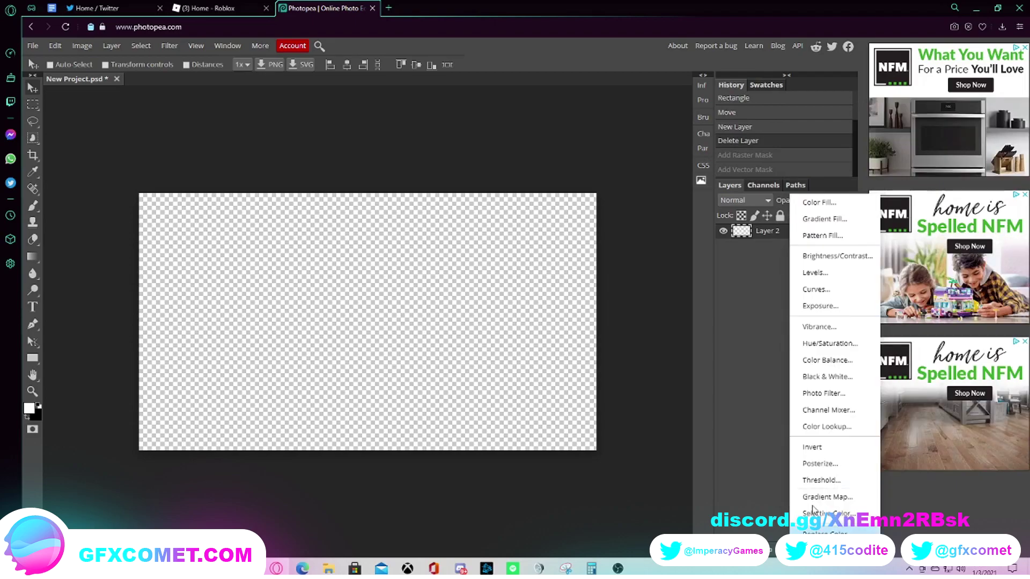
{"action": "left_click", "coordinate": [826, 344]}
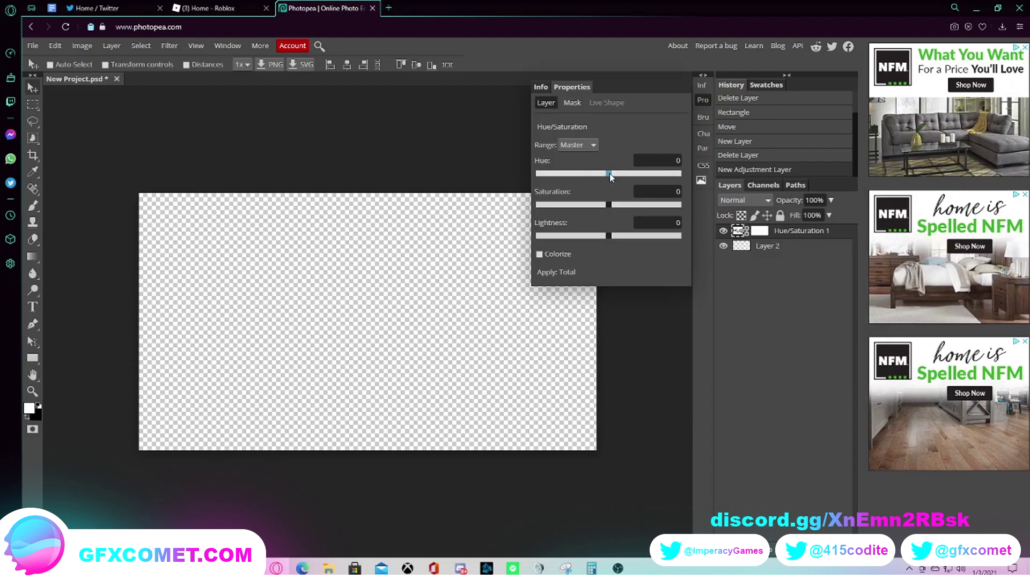
{"action": "left_click_drag", "start_coordinate": [609, 172], "coordinate": [630, 177]}
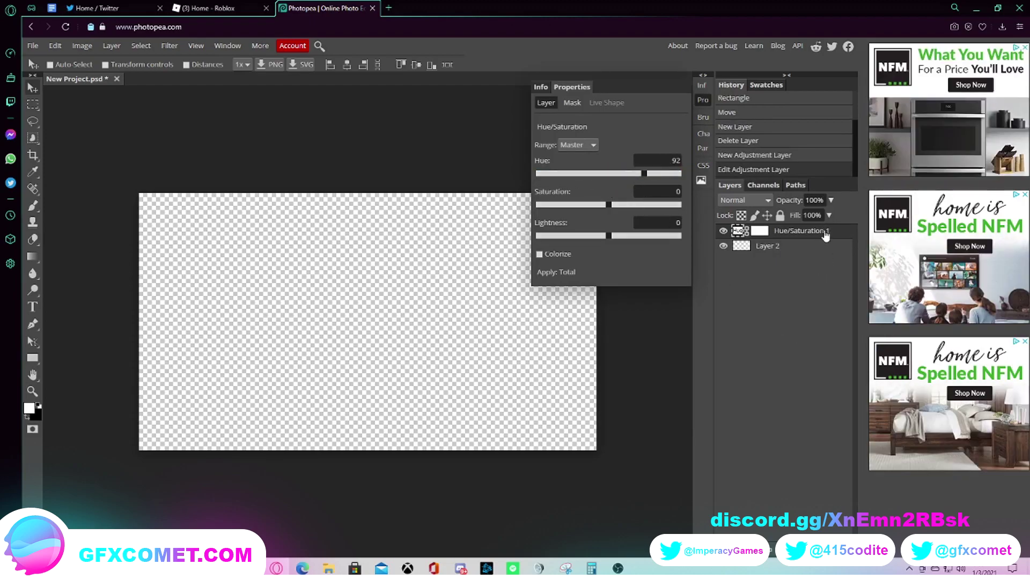
{"action": "key", "text": "Delete"}
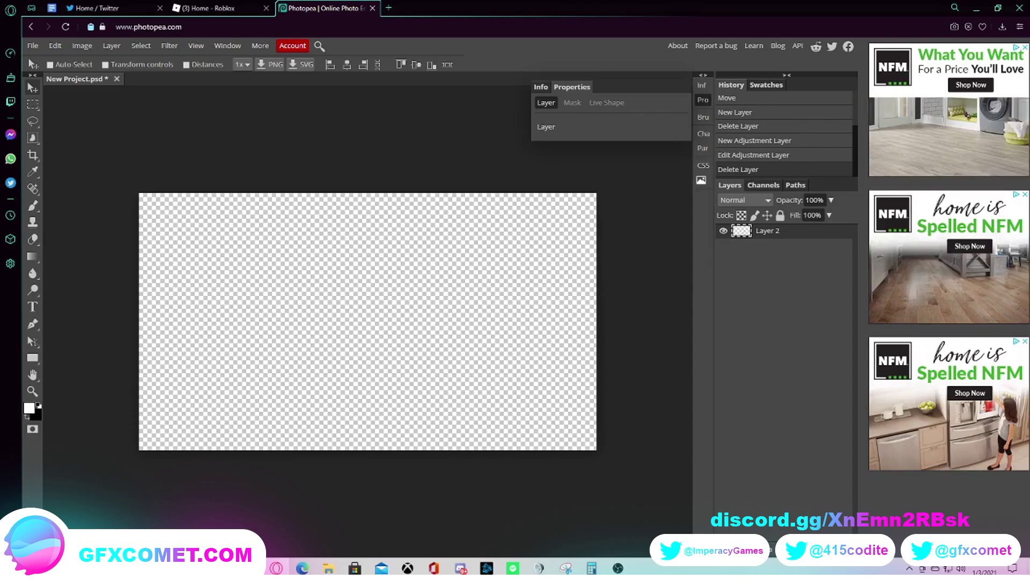
{"action": "key", "text": "ctrl+g"}
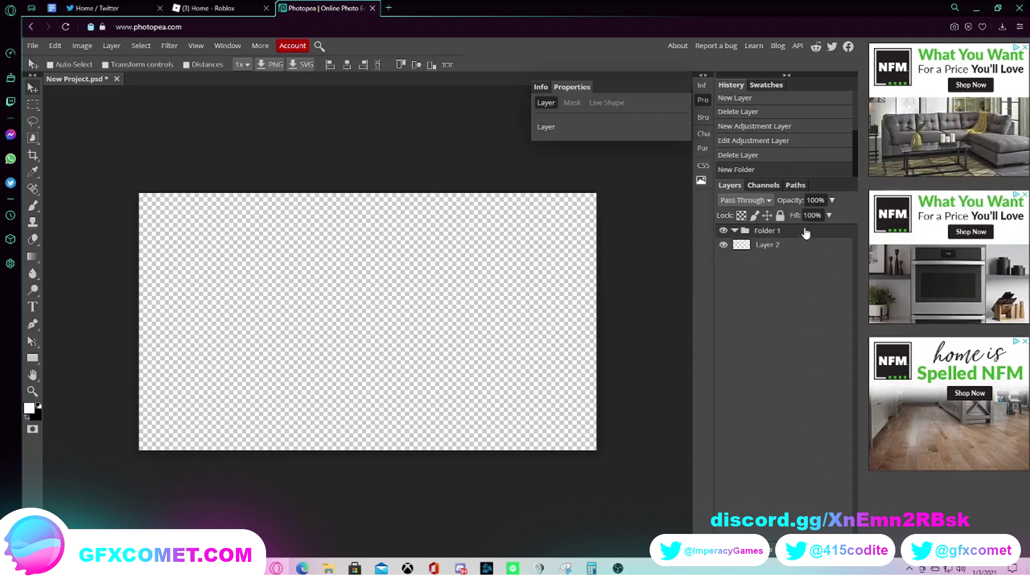
{"action": "key", "text": "Delete"}
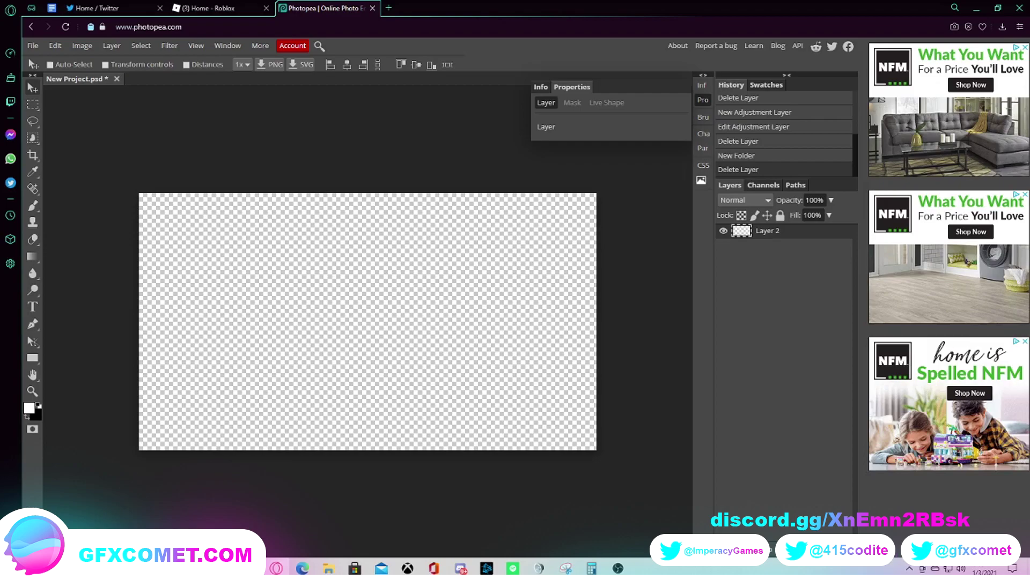
Try the marquee, lasso, object selection and crop tools, leaving no selection active.
{"action": "right_click", "coordinate": [31, 107]}
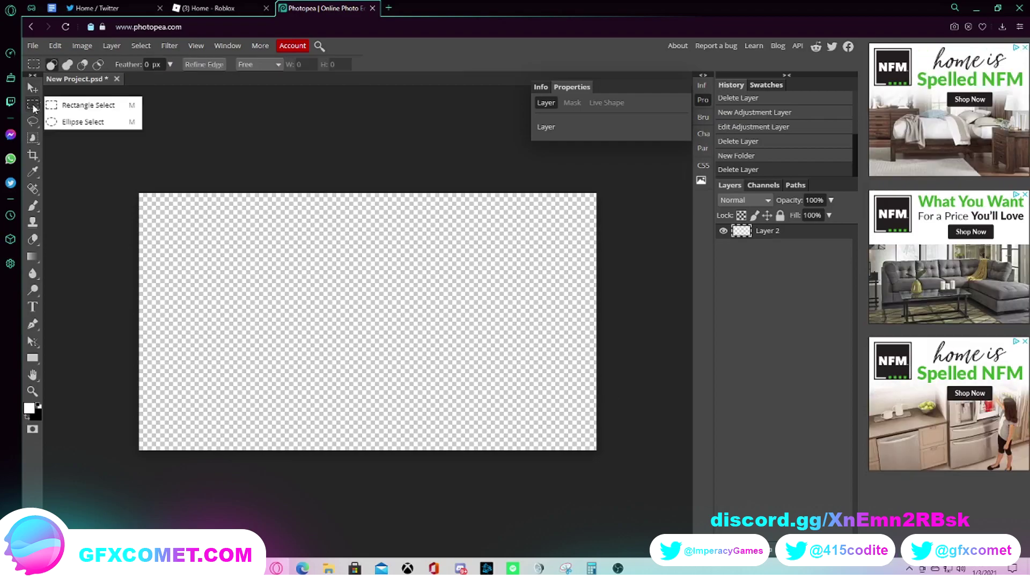
{"action": "left_click_drag", "start_coordinate": [148, 199], "coordinate": [590, 449]}
{"action": "key", "text": "ctrl+d"}
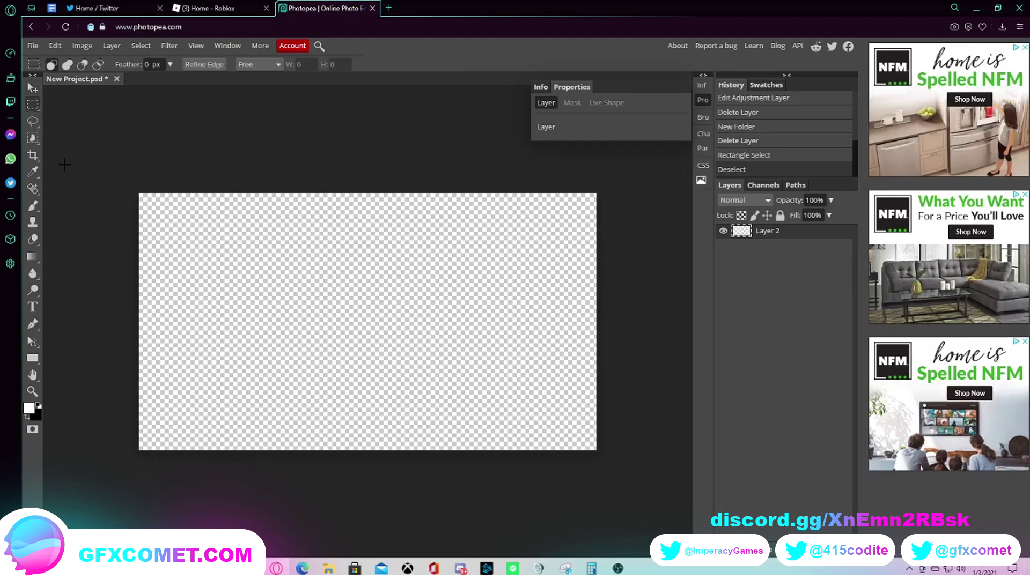
{"action": "left_click", "coordinate": [33, 121]}
{"action": "right_click", "coordinate": [35, 121]}
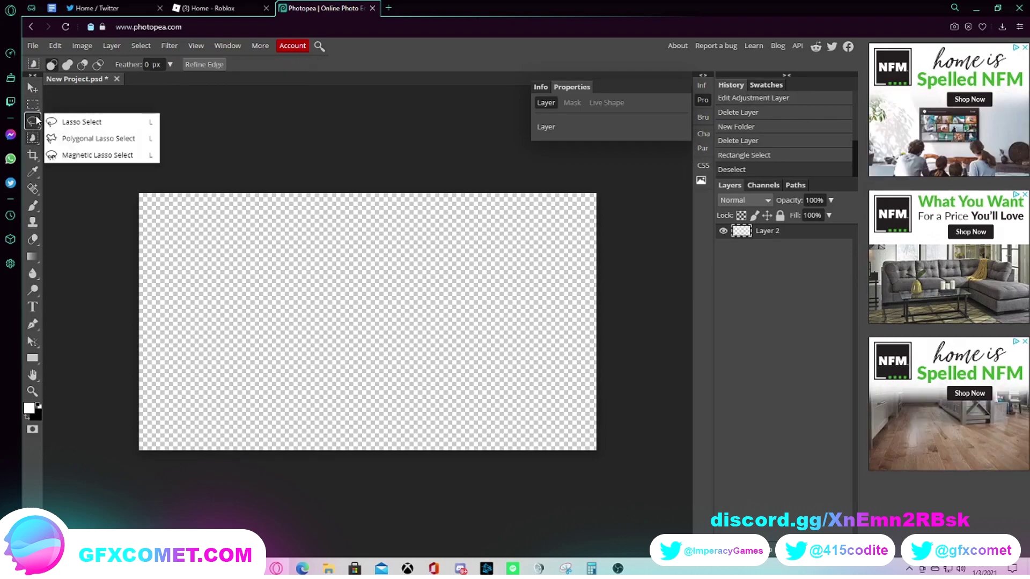
{"action": "left_click", "coordinate": [31, 138]}
{"action": "right_click", "coordinate": [30, 139]}
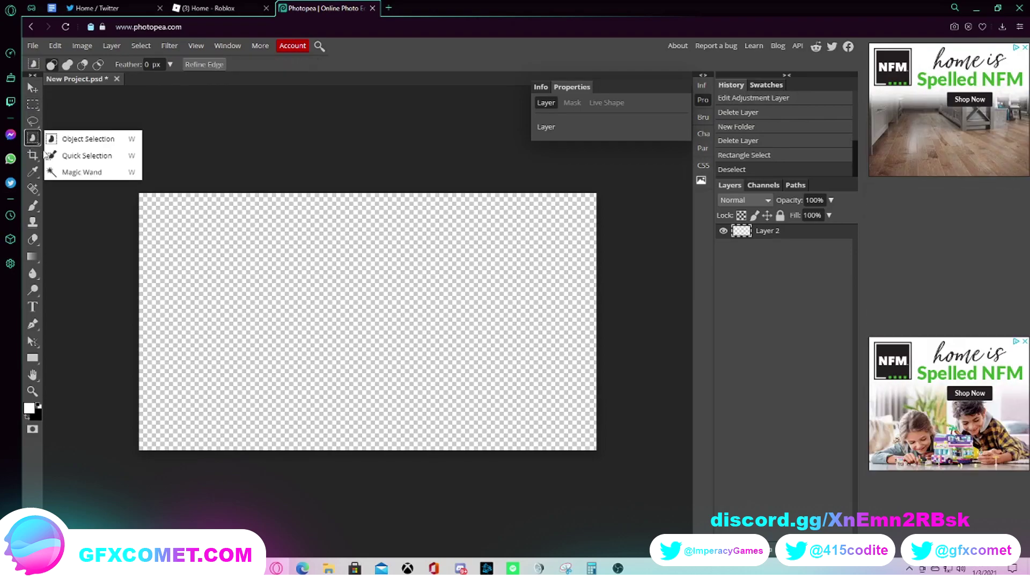
{"action": "left_click", "coordinate": [32, 158]}
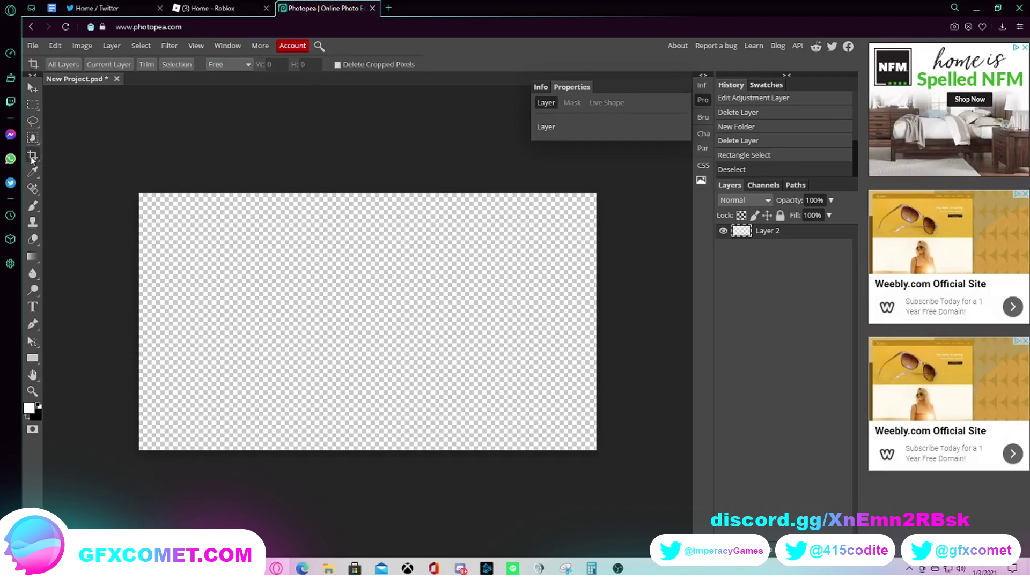
Sample black as the foreground colour with the Eyedropper, then view the healing tool variants.
{"action": "left_click", "coordinate": [33, 171]}
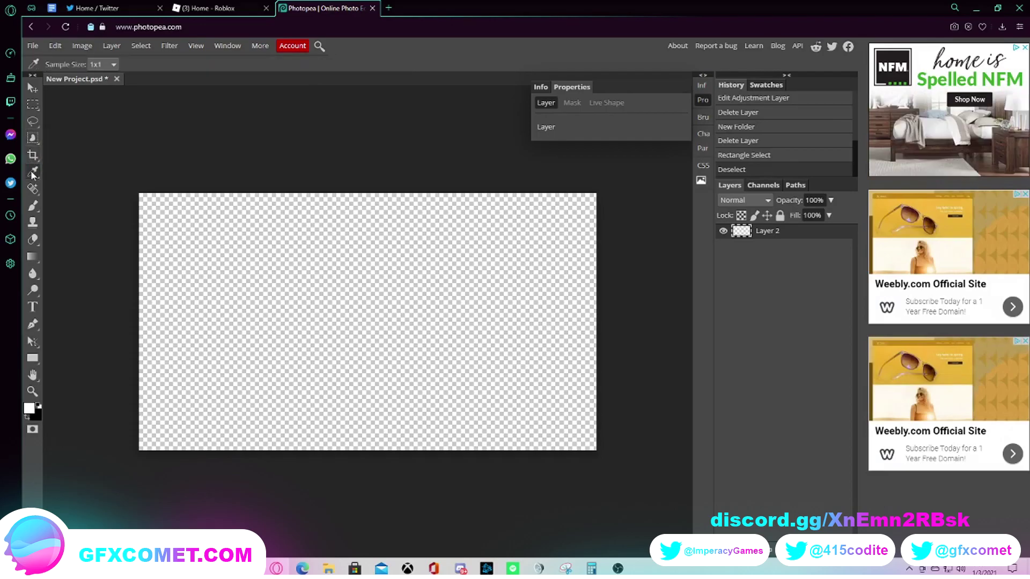
{"action": "left_click", "coordinate": [186, 223]}
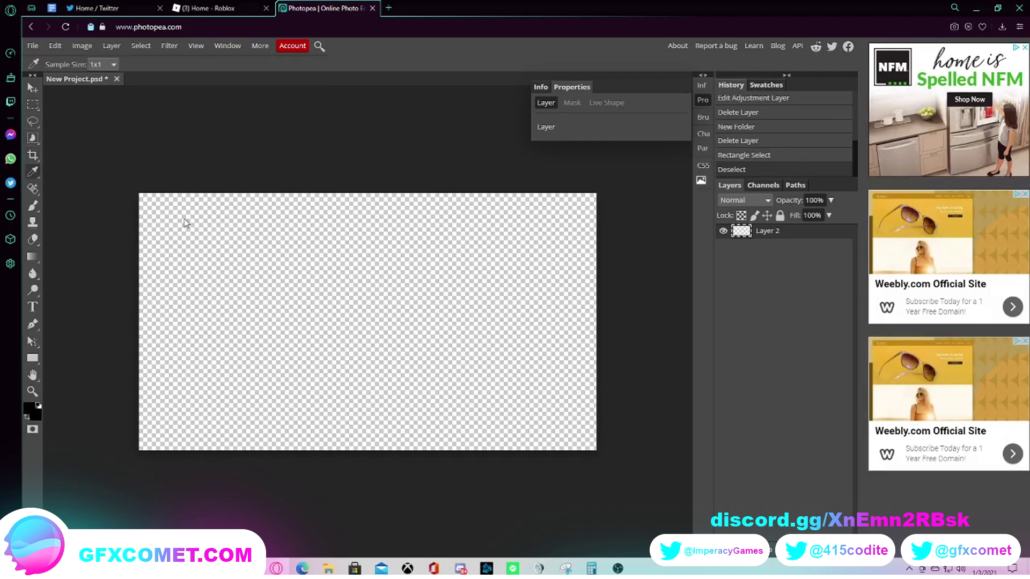
{"action": "left_click", "coordinate": [33, 189]}
{"action": "right_click", "coordinate": [32, 188]}
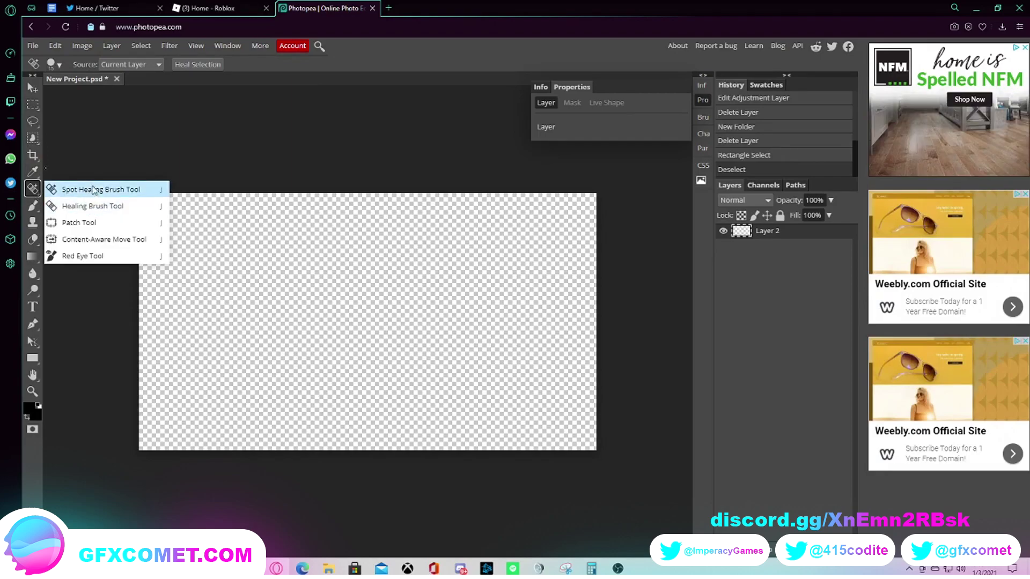
{"action": "left_click", "coordinate": [32, 189]}
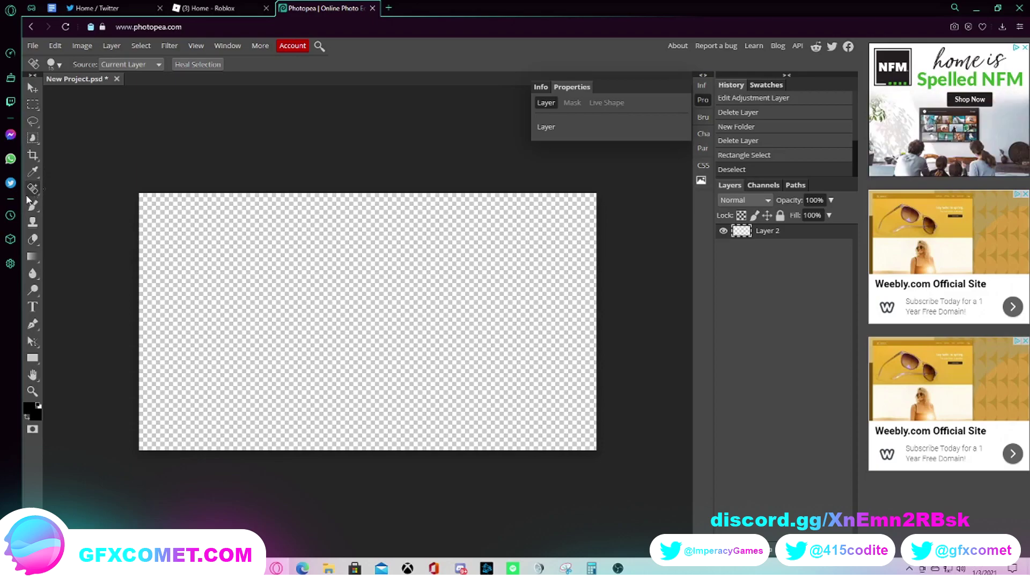
Cycle through the brush, clone stamp, eraser, gradient, blur, text and pen tools.
{"action": "left_click", "coordinate": [37, 203]}
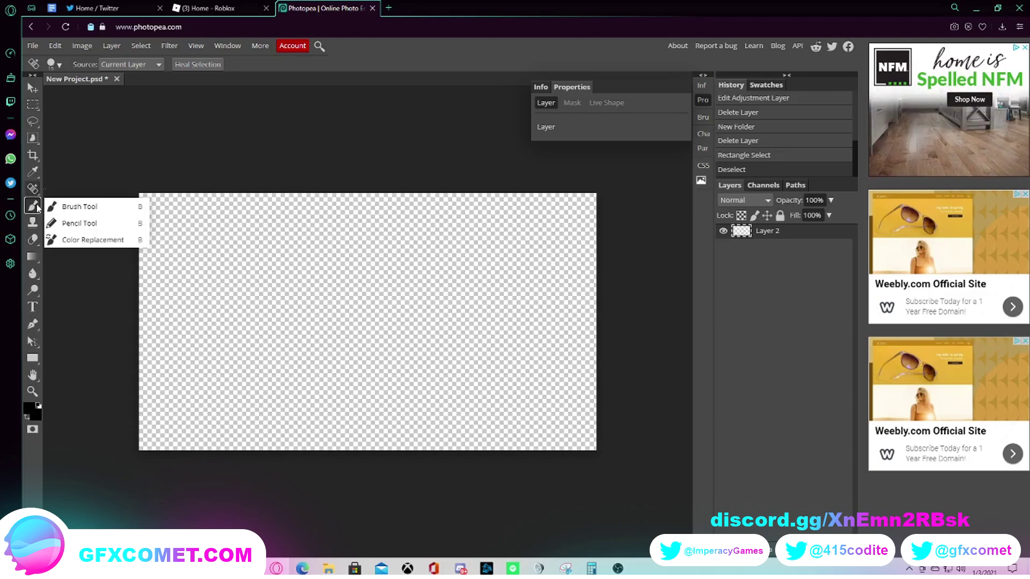
{"action": "left_click", "coordinate": [32, 224]}
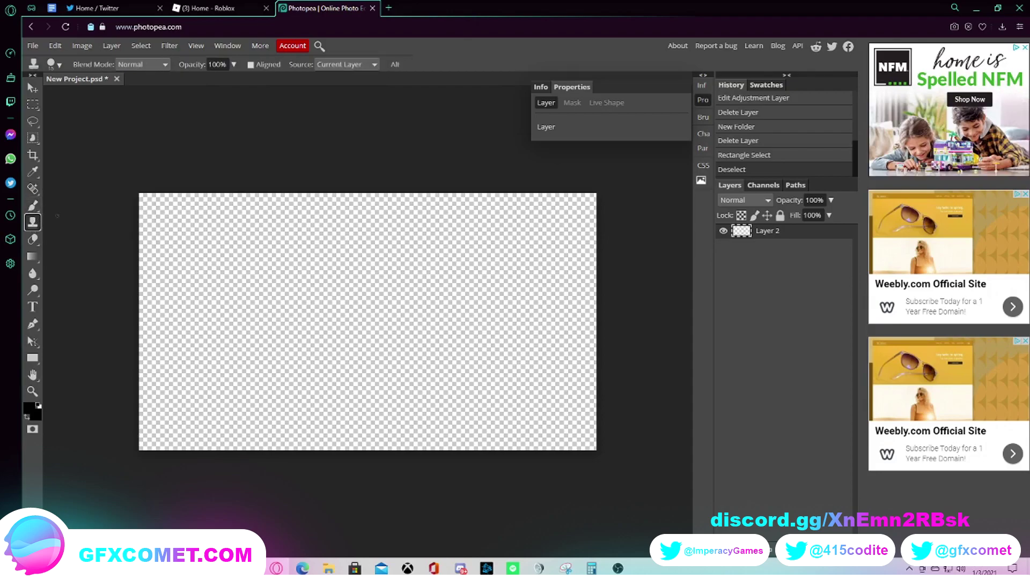
{"action": "left_click", "coordinate": [33, 239]}
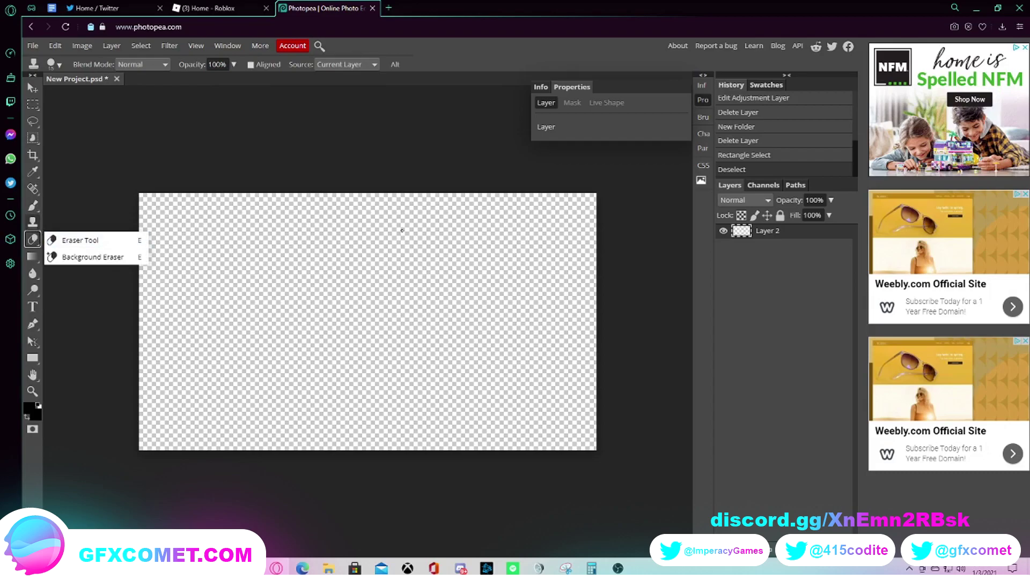
{"action": "left_click", "coordinate": [28, 257]}
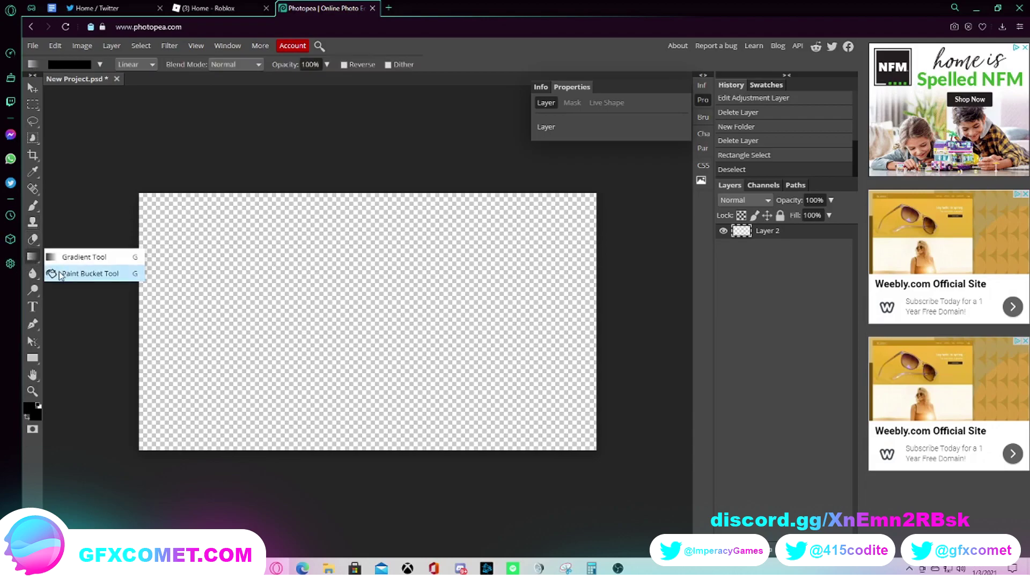
{"action": "left_click", "coordinate": [33, 273]}
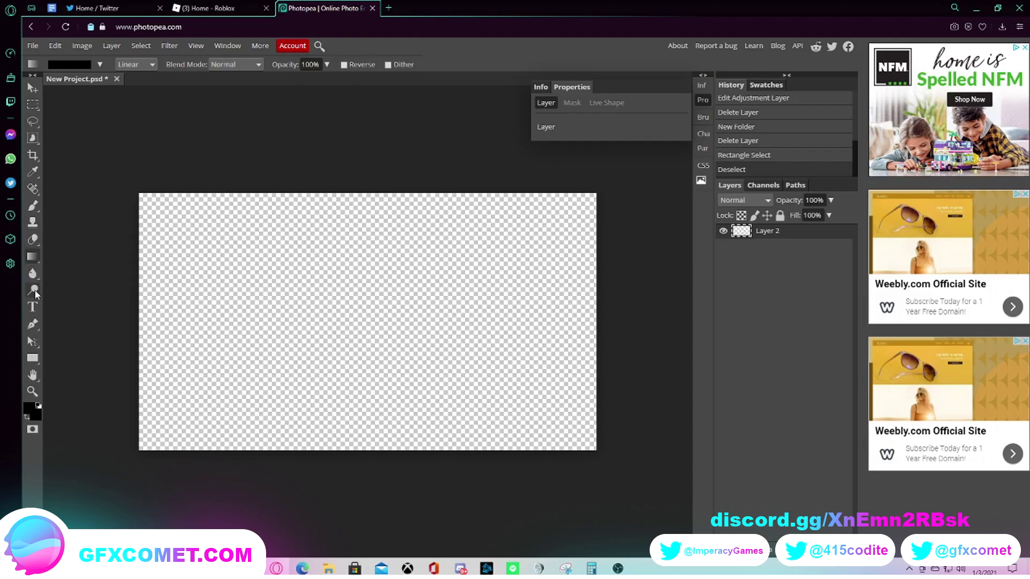
{"action": "left_click", "coordinate": [33, 307]}
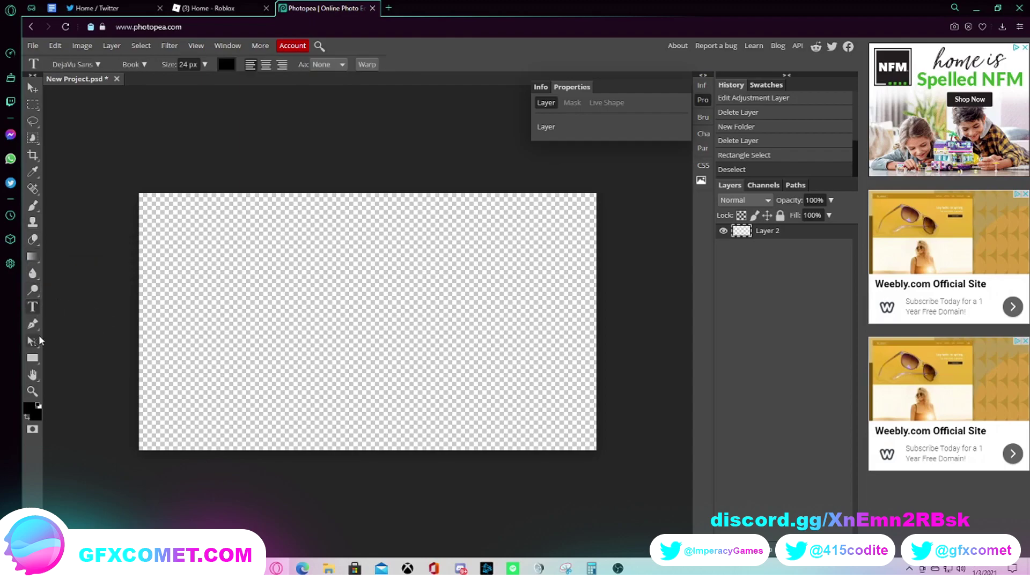
{"action": "left_click", "coordinate": [33, 324]}
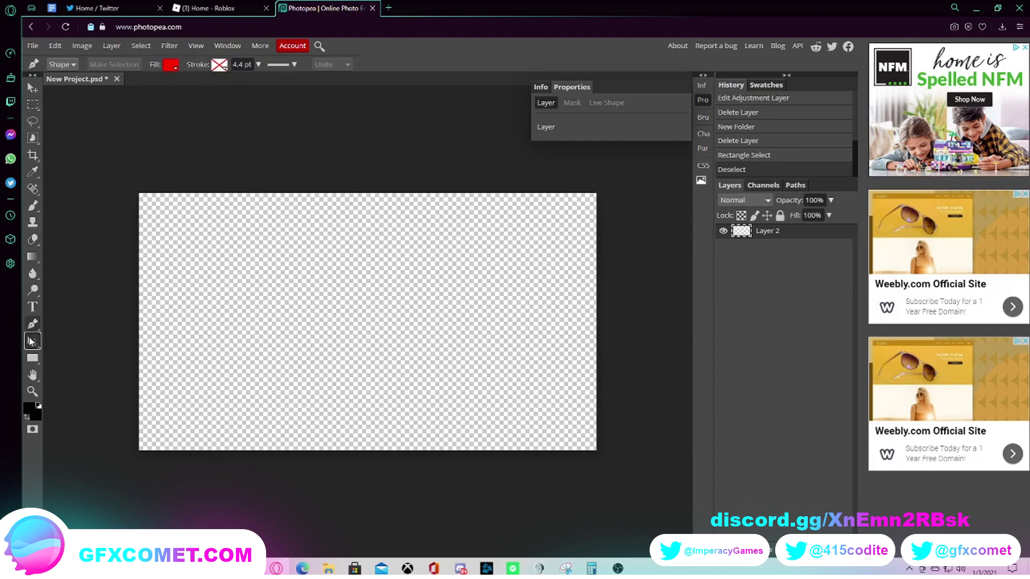
{"action": "mouse_move", "coordinate": [30, 341]}
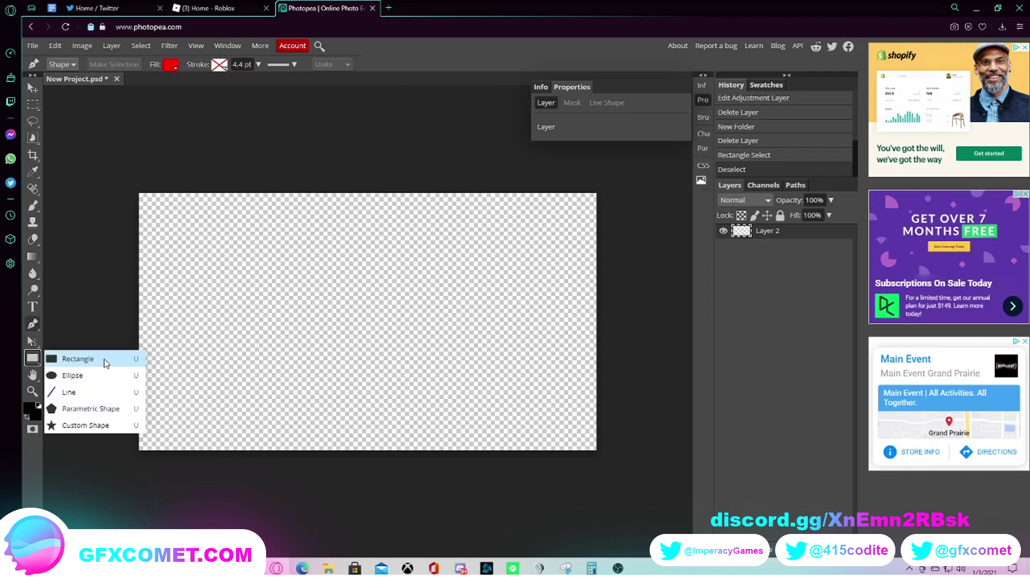
Draw a large rectangle shape across the canvas centre and set its fill to none.
{"action": "left_click", "coordinate": [105, 364]}
{"action": "left_click_drag", "start_coordinate": [229, 240], "coordinate": [508, 398]}
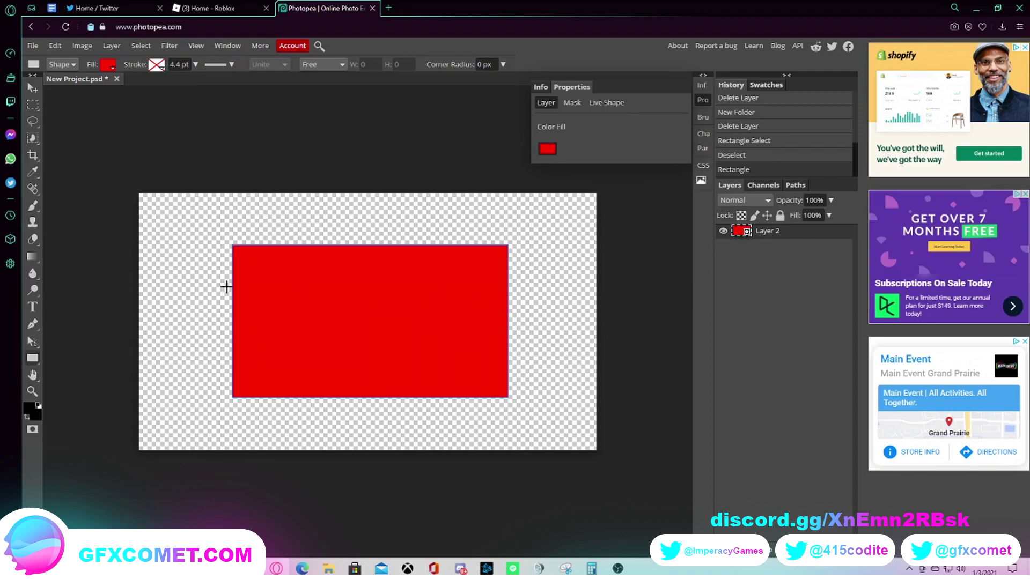
{"action": "left_click", "coordinate": [108, 65]}
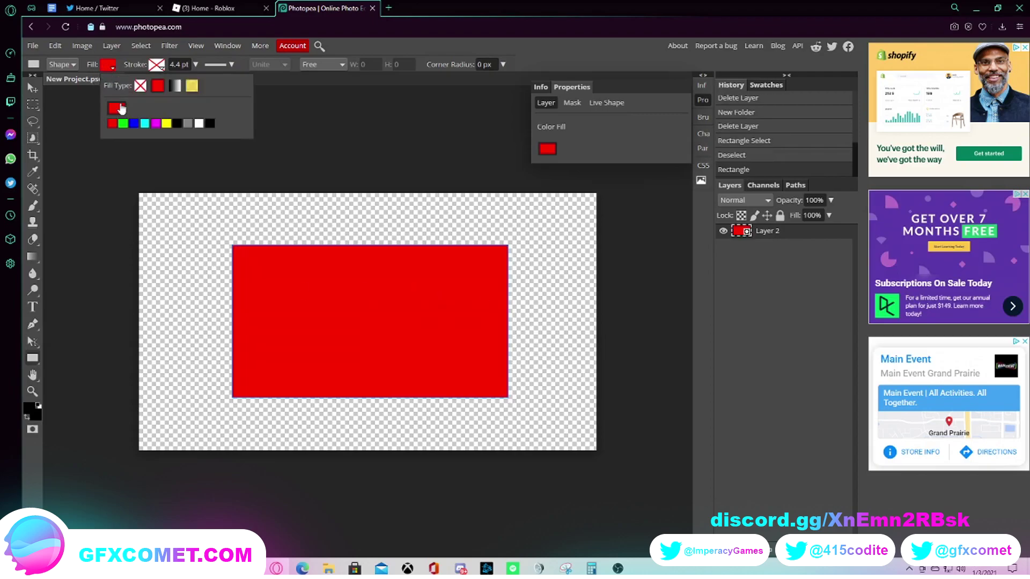
{"action": "left_click", "coordinate": [143, 86]}
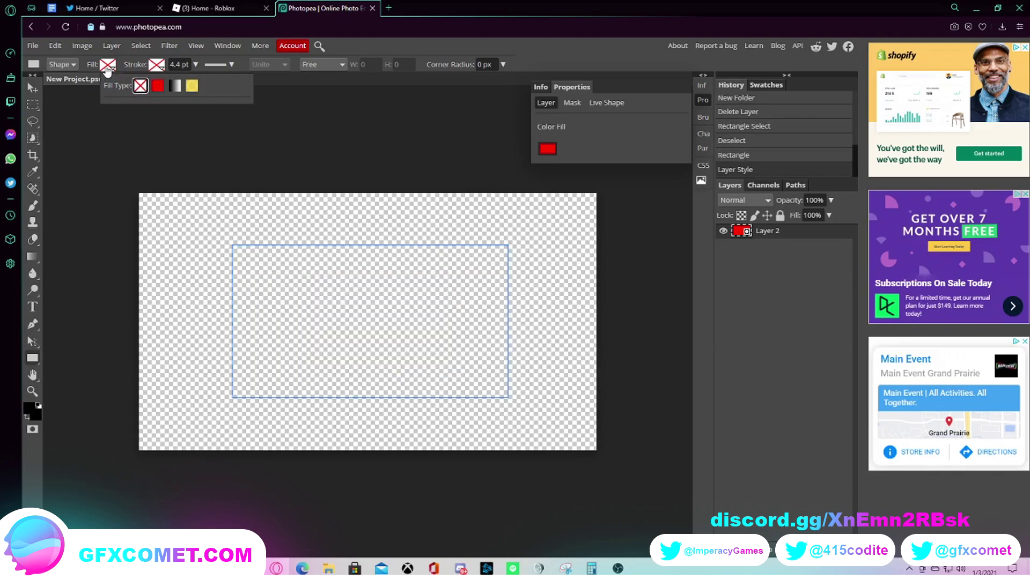
Give Layer 2 a cyan Color Overlay (hex 00e9ff) through Blending Options.
{"action": "right_click", "coordinate": [762, 232]}
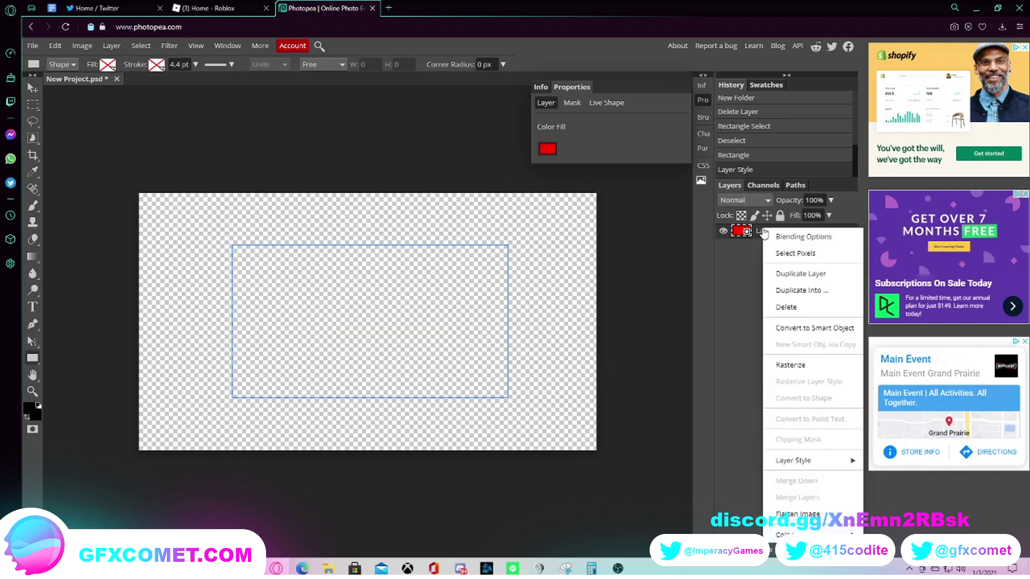
{"action": "left_click", "coordinate": [778, 237]}
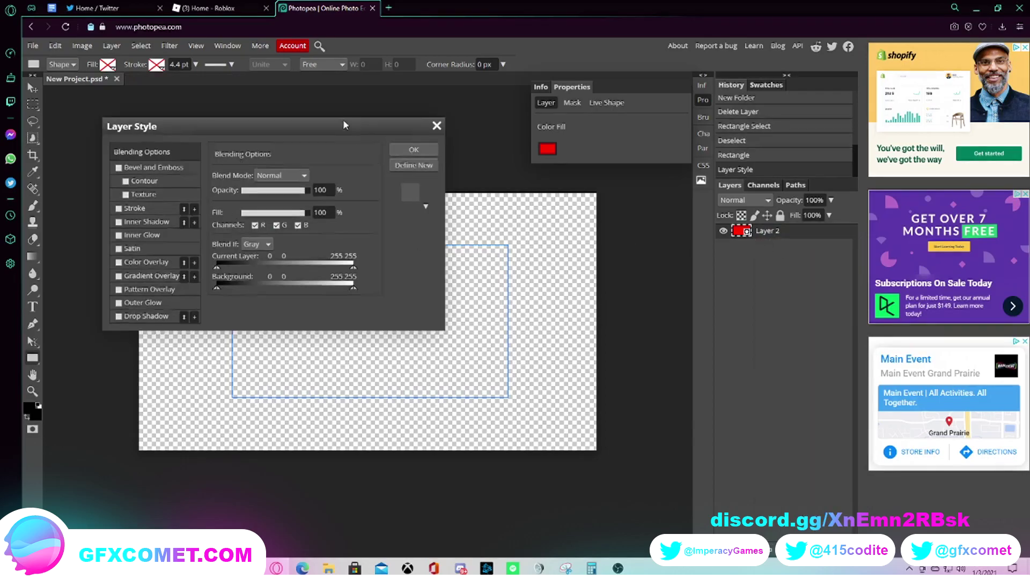
{"action": "left_click_drag", "start_coordinate": [344, 125], "coordinate": [808, 196]}
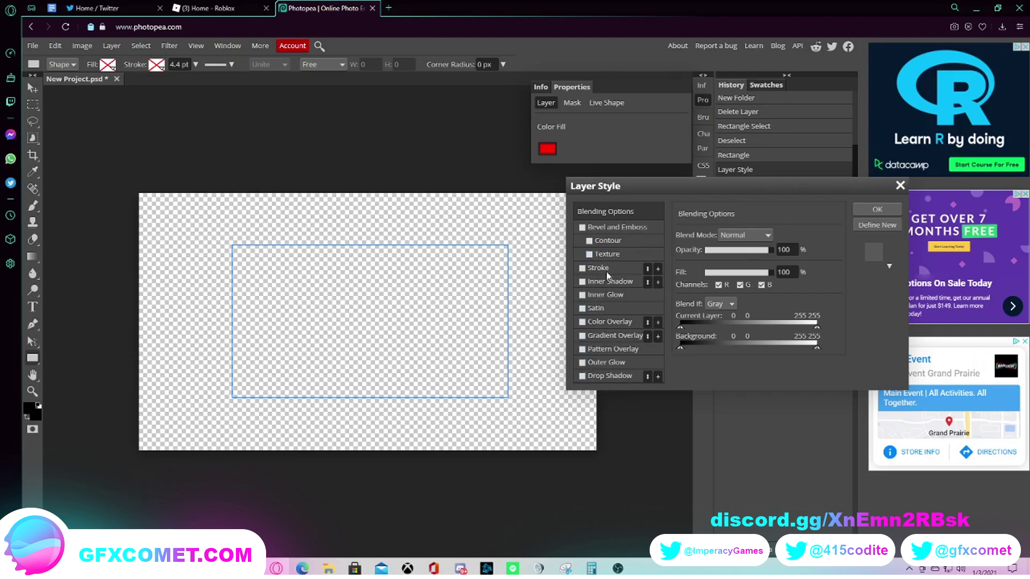
{"action": "left_click", "coordinate": [601, 326]}
{"action": "left_click", "coordinate": [813, 251]}
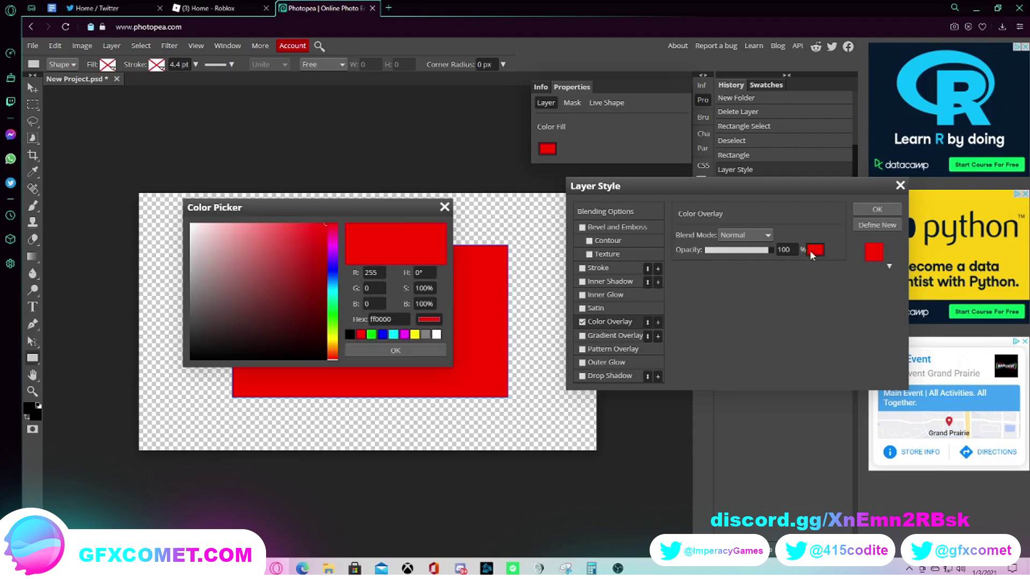
{"action": "left_click_drag", "start_coordinate": [370, 209], "coordinate": [240, 65]}
{"action": "left_click_drag", "start_coordinate": [202, 177], "coordinate": [202, 153]}
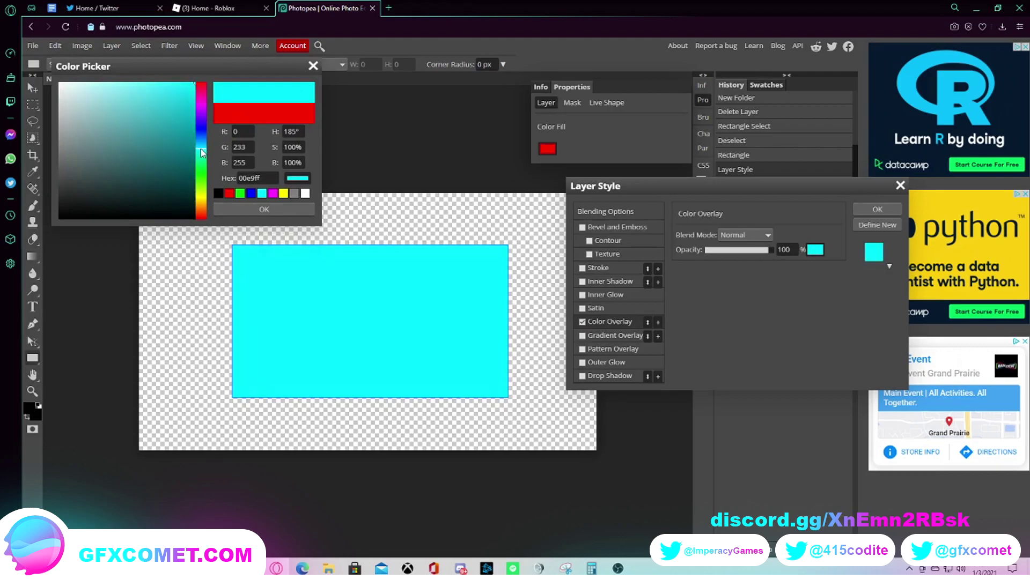
{"action": "left_click", "coordinate": [239, 211]}
{"action": "left_click", "coordinate": [877, 209]}
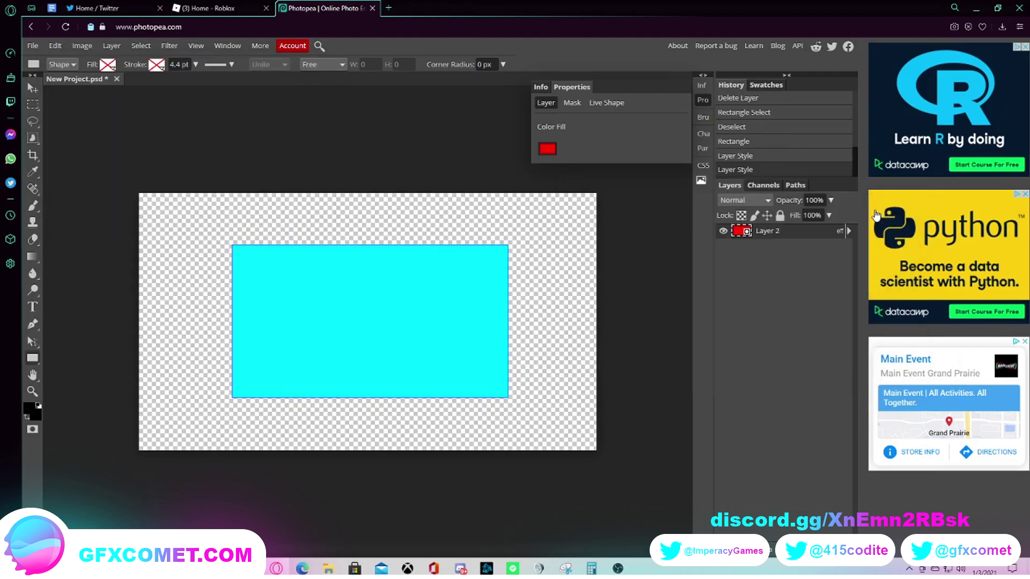
Duplicate Layer 2 into Layer 2 copy and reselect the original rectangle layer.
{"action": "right_click", "coordinate": [788, 233]}
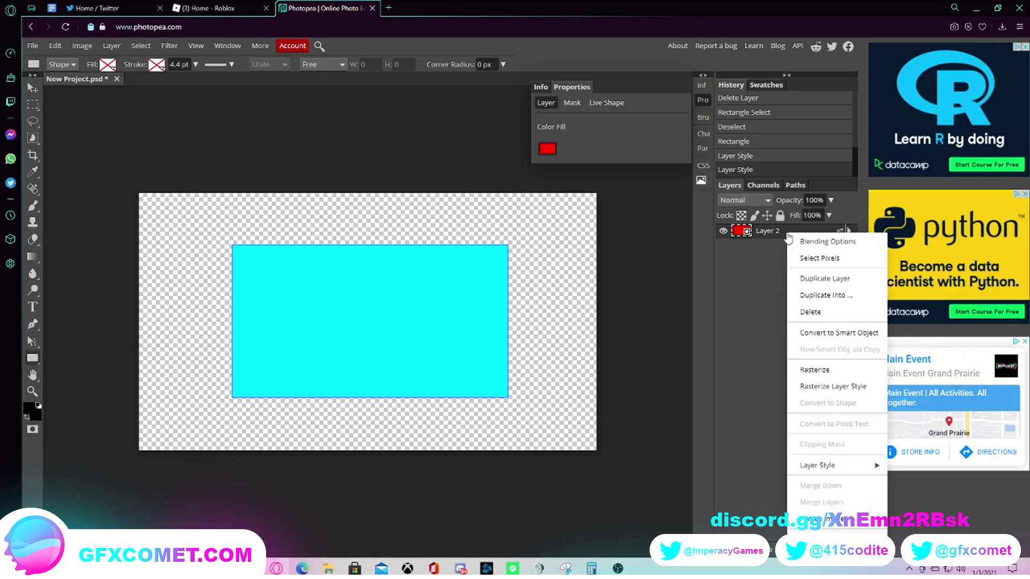
{"action": "left_click", "coordinate": [815, 278]}
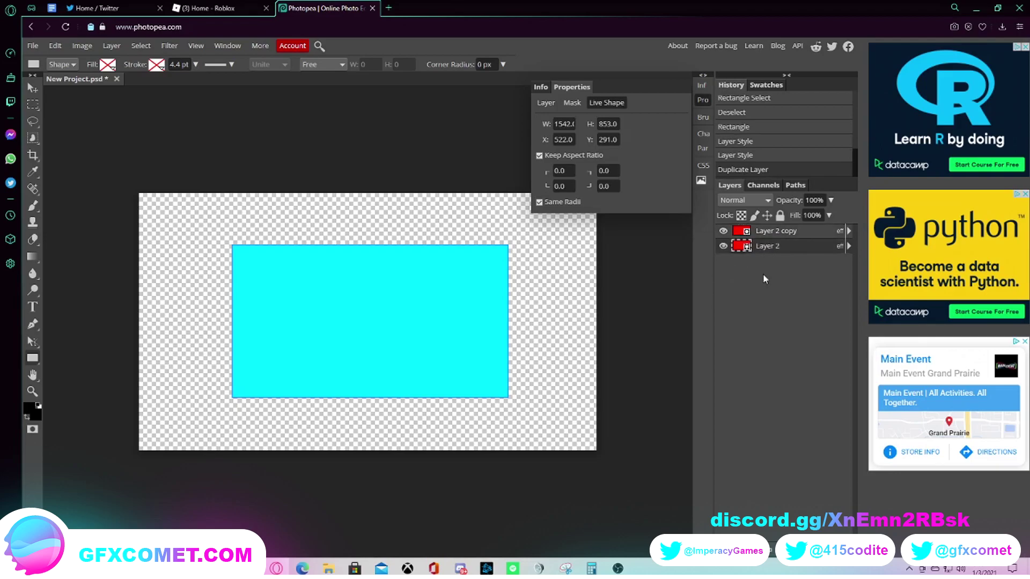
{"action": "left_click", "coordinate": [785, 233]}
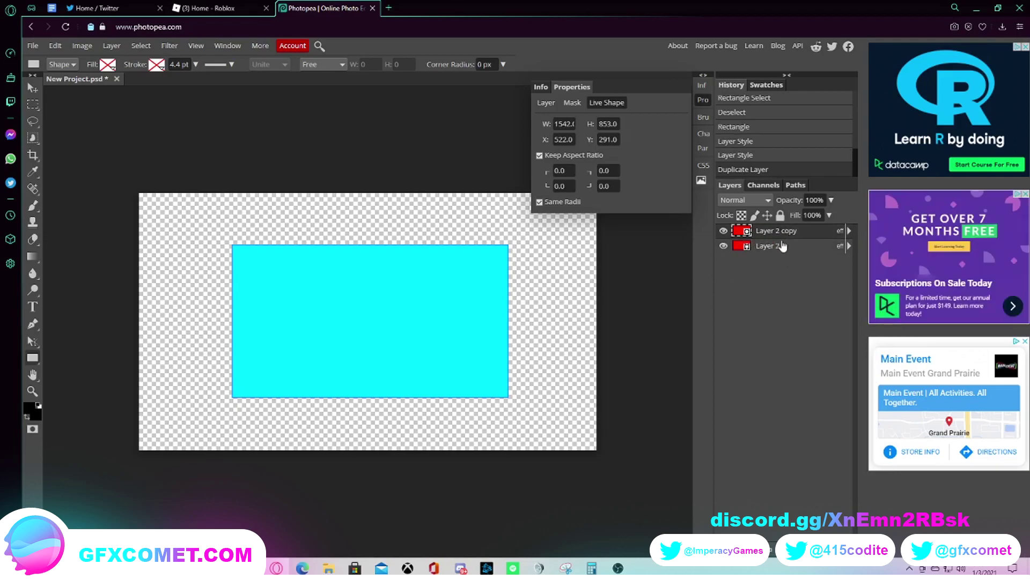
{"action": "left_click", "coordinate": [777, 247]}
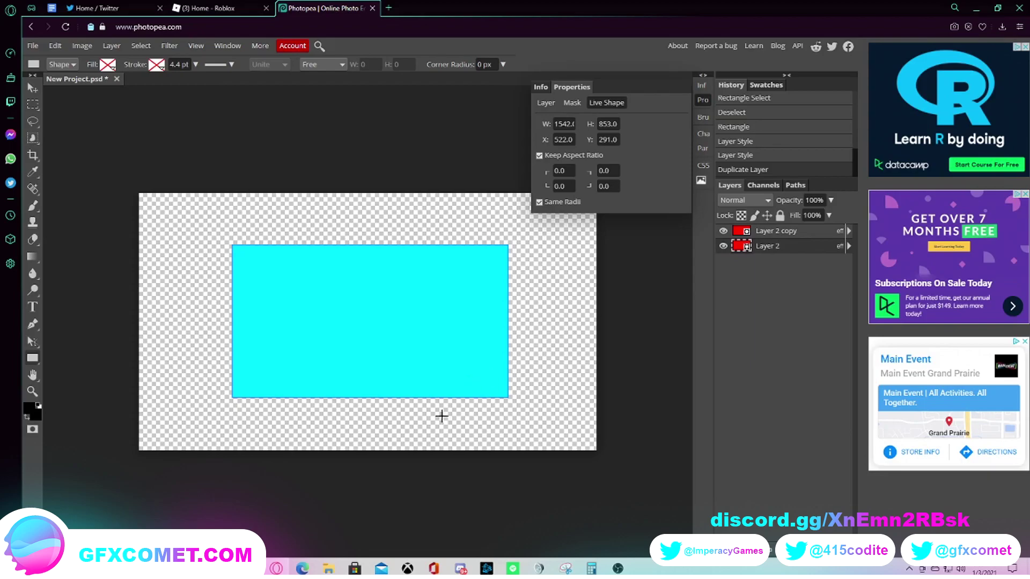
With the Move tool, close the copy's Layer Style unchanged and nudge the bottom rectangle down.
{"action": "left_click", "coordinate": [31, 86]}
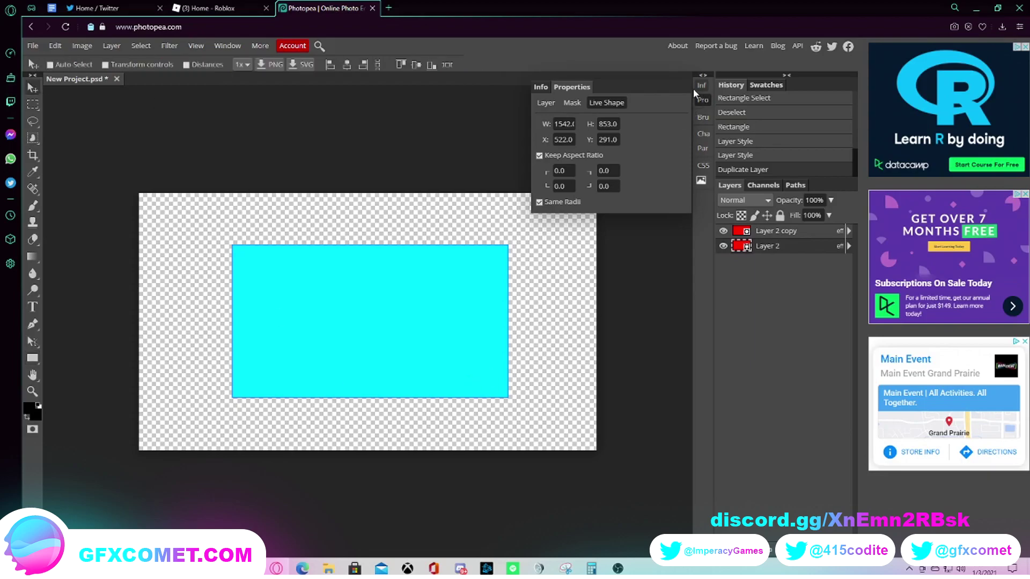
{"action": "right_click", "coordinate": [802, 231]}
{"action": "left_click", "coordinate": [823, 236]}
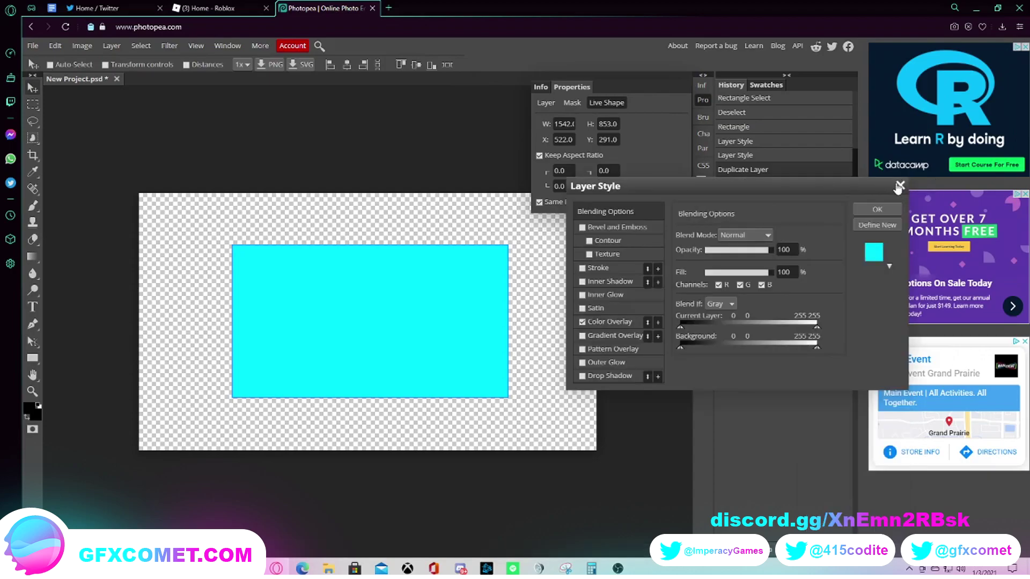
{"action": "left_click", "coordinate": [900, 185]}
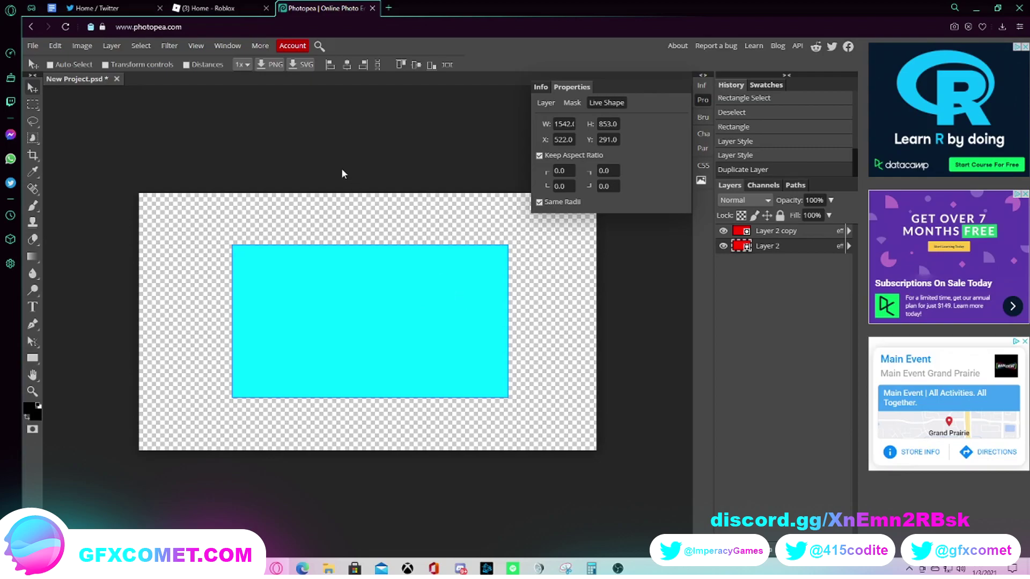
{"action": "key", "text": "Down"}
{"action": "key", "text": "Down"}
{"action": "key", "text": "Down"}
{"action": "key", "text": "Down"}
{"action": "key", "text": "Down"}
{"action": "key", "text": "Down"}
{"action": "key", "text": "Down"}
{"action": "key", "text": "Down"}
{"action": "key", "text": "Down"}
{"action": "key", "text": "Down"}
{"action": "key", "text": "Down"}
{"action": "key", "text": "Down"}
{"action": "key", "text": "Down"}
{"action": "key", "text": "Down"}
{"action": "key", "text": "Down"}
{"action": "key", "text": "Down"}
{"action": "key", "text": "Down"}
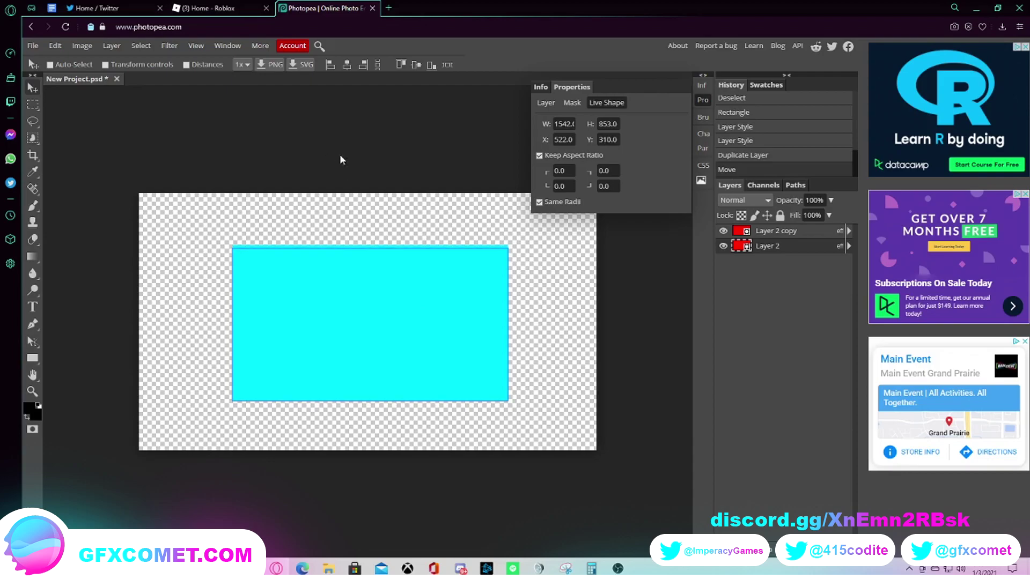
Darken the lower rectangle's Color Overlay to hex 00c7da so it reads as a shadow.
{"action": "right_click", "coordinate": [801, 247]}
{"action": "left_click", "coordinate": [813, 250]}
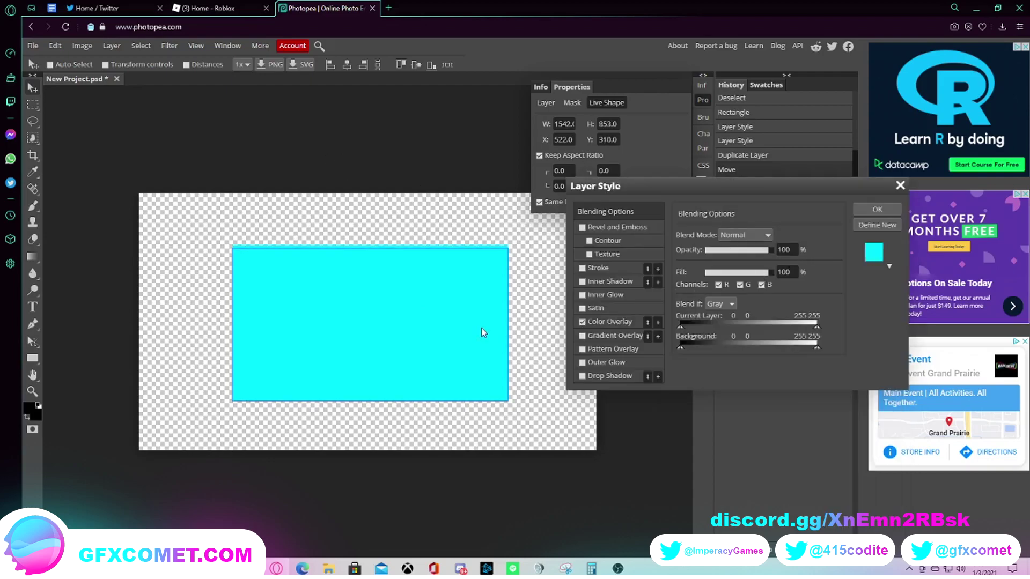
{"action": "left_click", "coordinate": [607, 321]}
{"action": "left_click", "coordinate": [815, 250]}
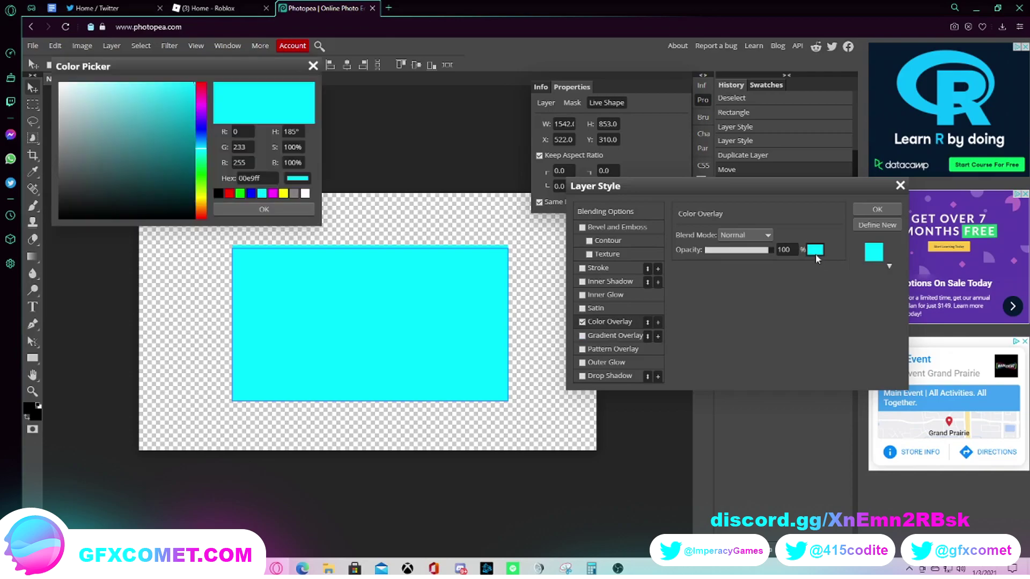
{"action": "left_click_drag", "start_coordinate": [194, 85], "coordinate": [196, 103]}
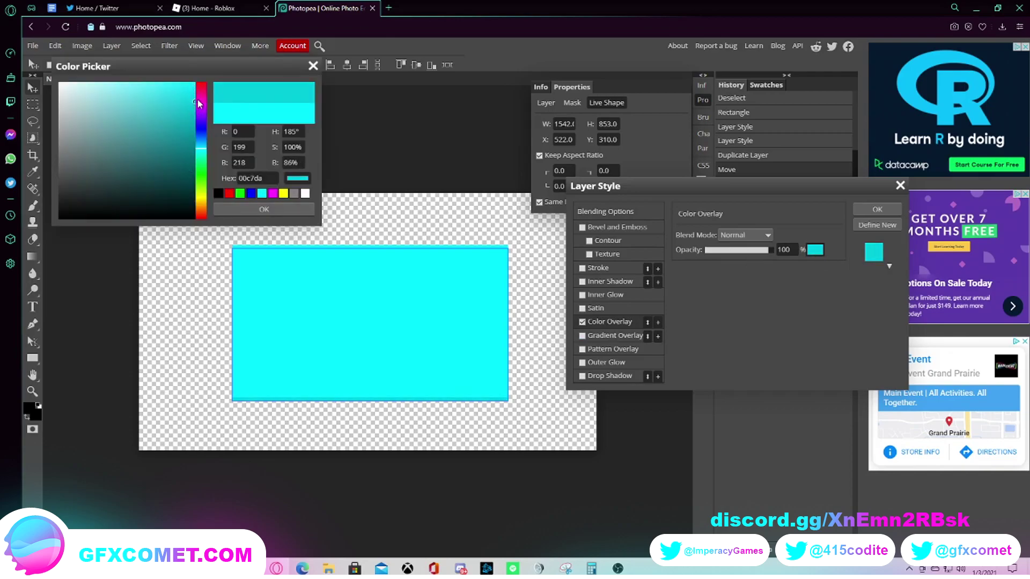
{"action": "left_click", "coordinate": [262, 208]}
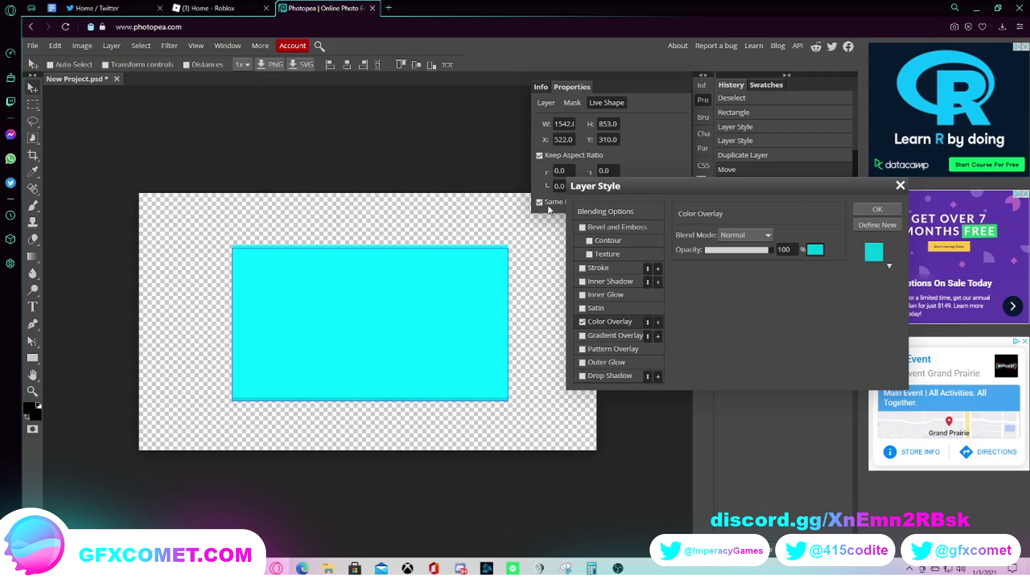
{"action": "left_click", "coordinate": [877, 209]}
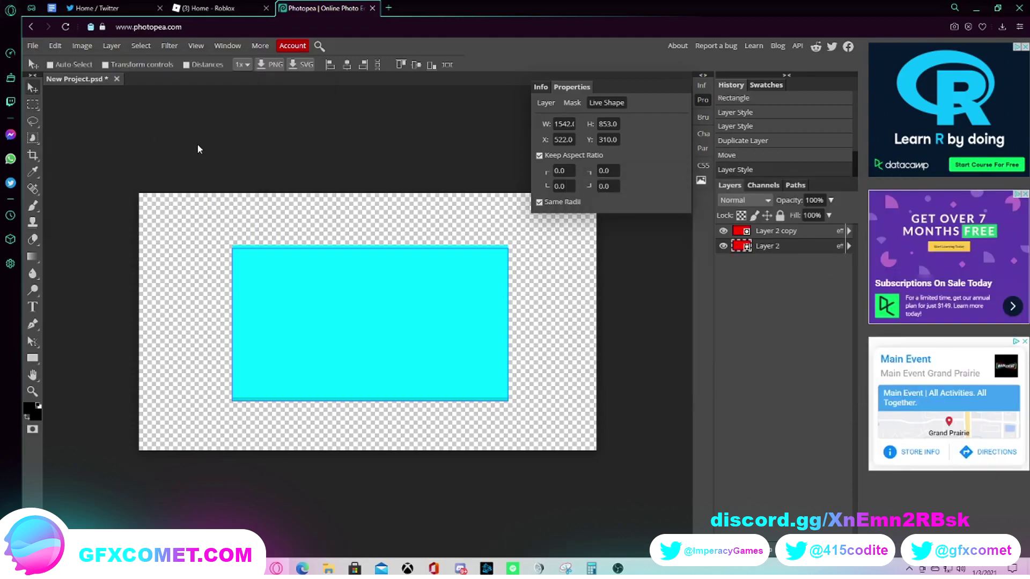
Try merging the two rectangle layers, then undo the merge.
{"action": "left_click", "coordinate": [797, 236]}
{"action": "right_click", "coordinate": [795, 236]}
{"action": "left_click", "coordinate": [780, 236]}
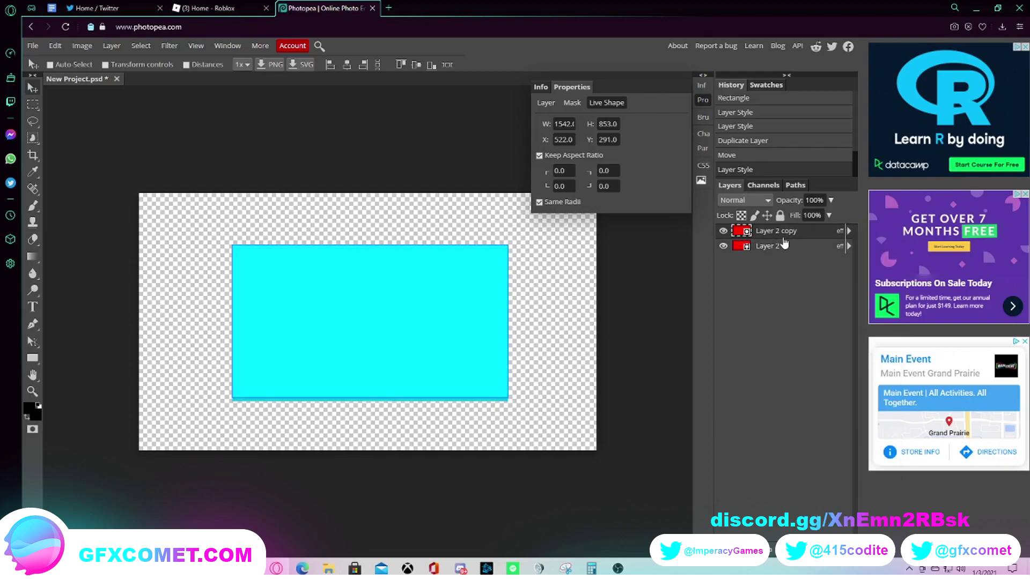
{"action": "left_click", "coordinate": [783, 250]}
{"action": "right_click", "coordinate": [782, 250]}
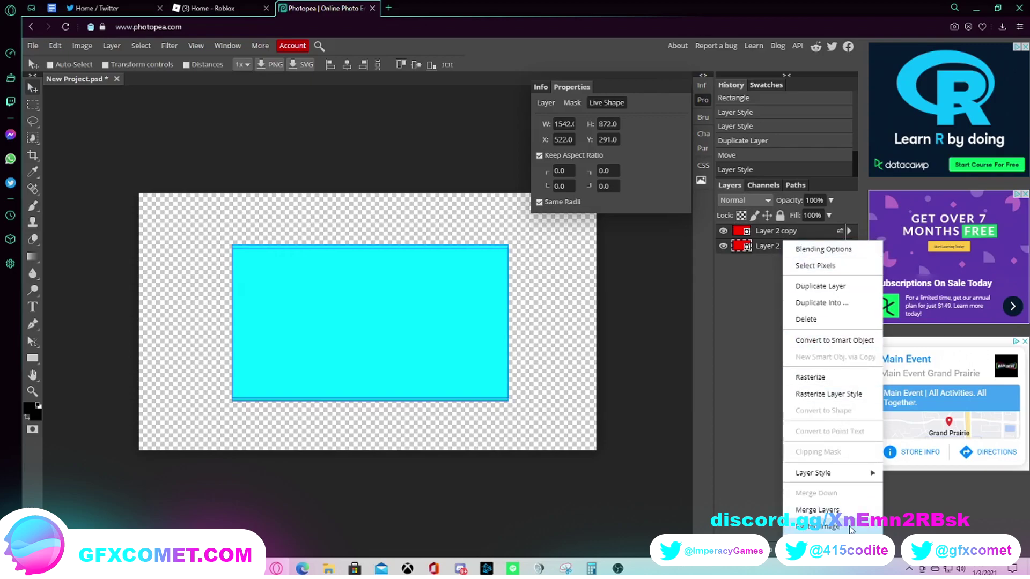
{"action": "left_click", "coordinate": [817, 509]}
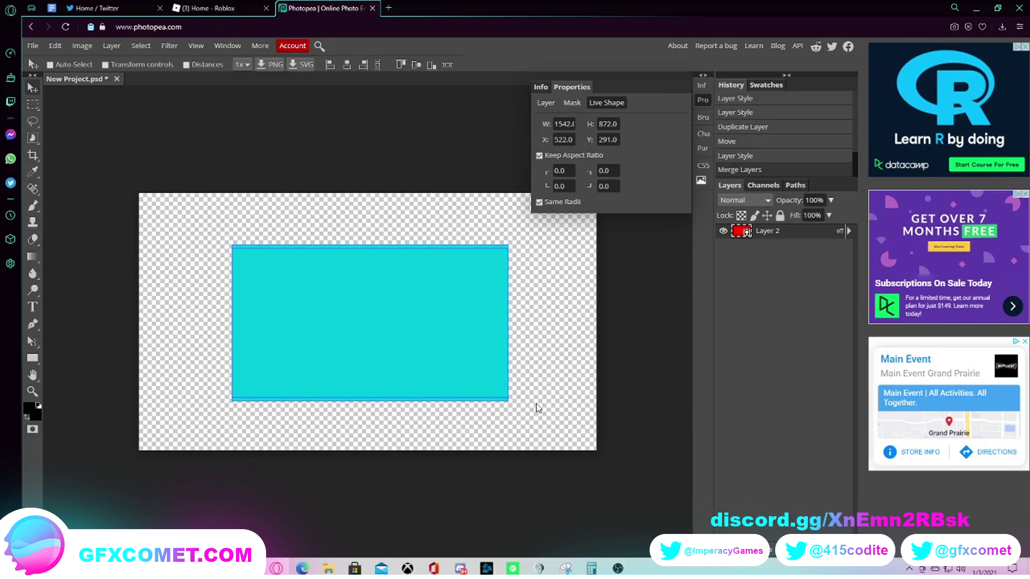
{"action": "key", "text": "ctrl+z"}
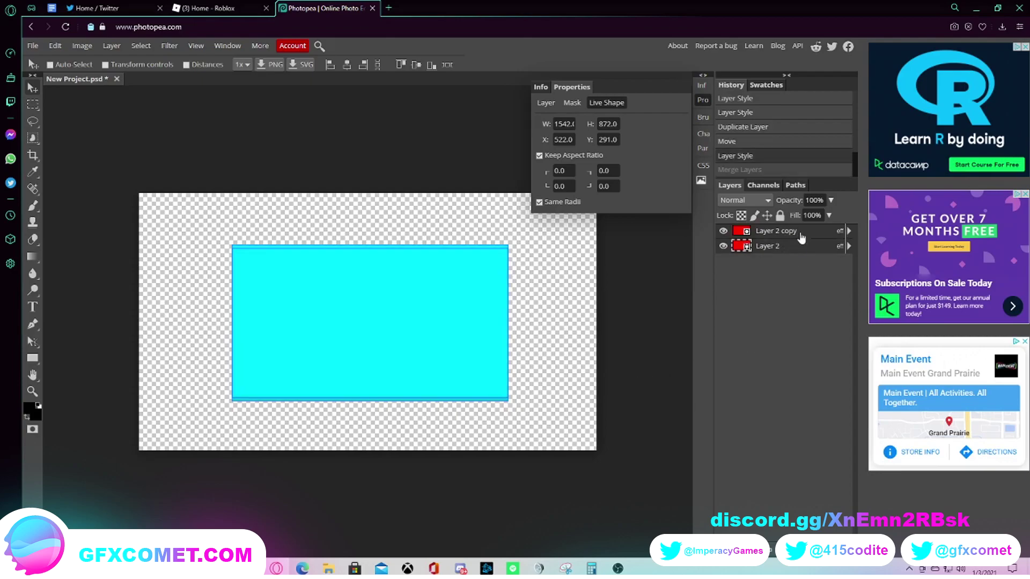
Rasterize the bottom rectangle's layer style and rasterize the rectangle copy layer.
{"action": "right_click", "coordinate": [800, 251]}
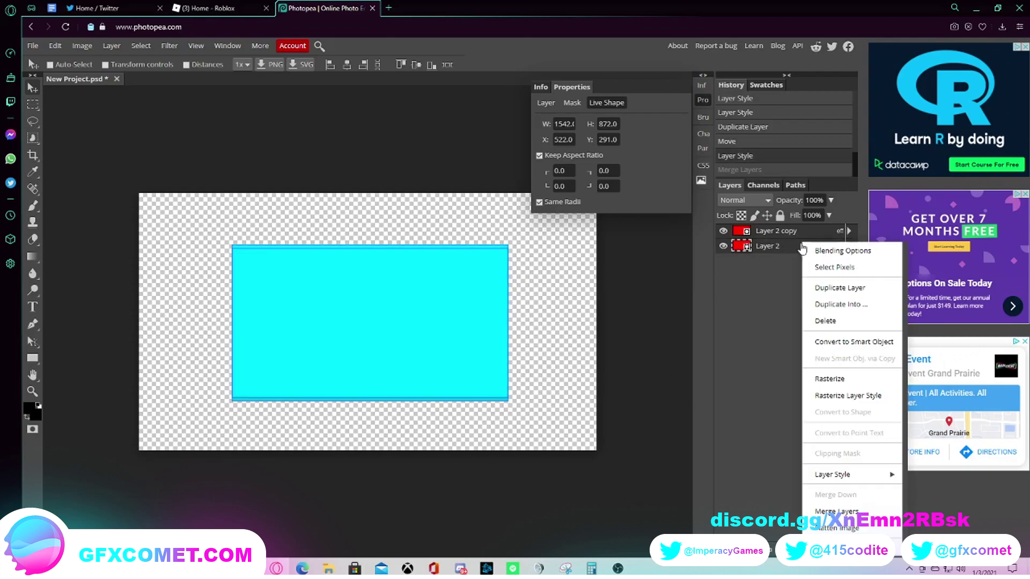
{"action": "left_click", "coordinate": [835, 390]}
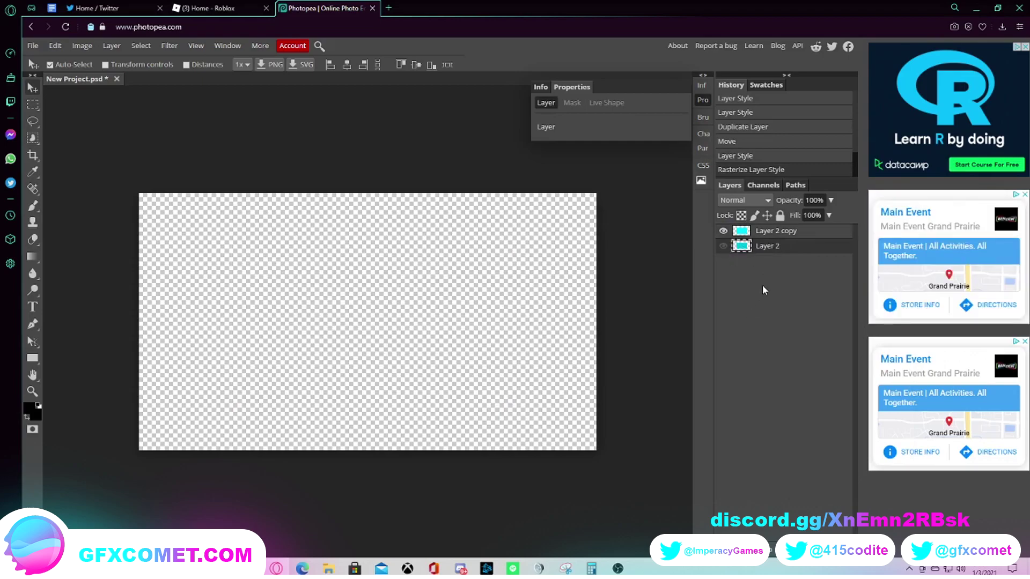
{"action": "right_click", "coordinate": [802, 232]}
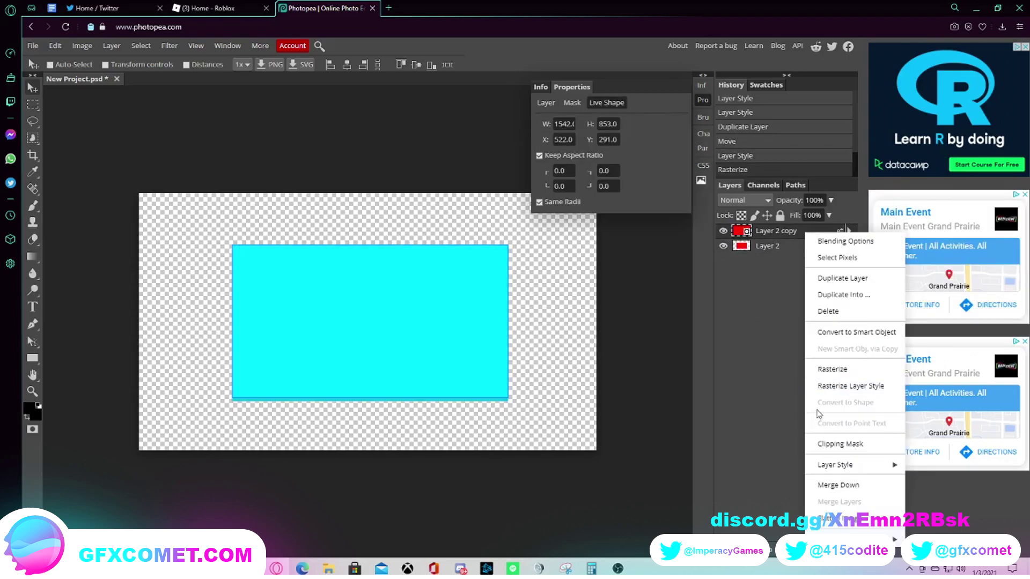
{"action": "left_click", "coordinate": [832, 370]}
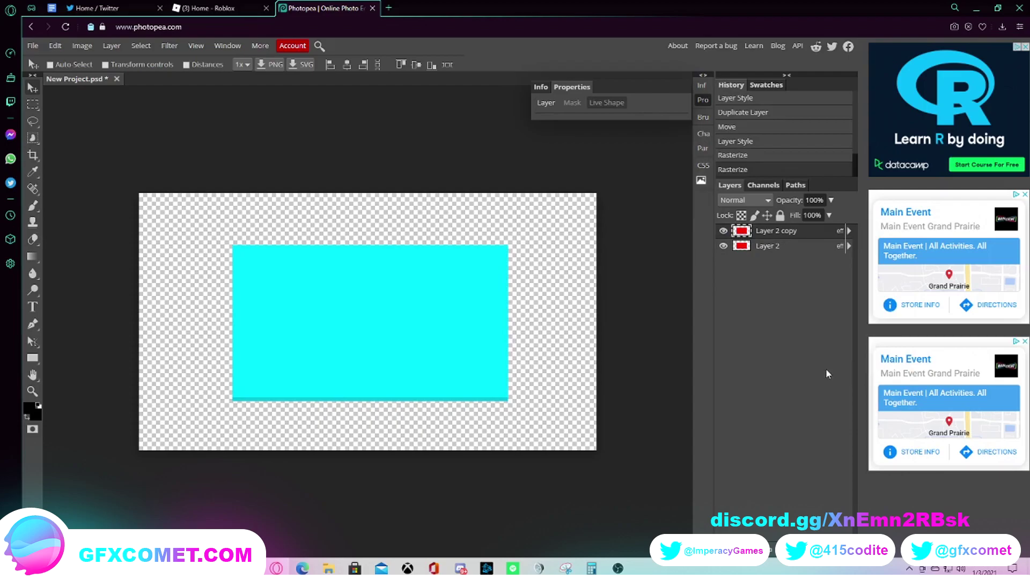
Merge both rasterized rectangle layers into Layer 2 copy and nudge it on the canvas.
{"action": "left_click", "coordinate": [772, 248], "text": "shift"}
{"action": "right_click", "coordinate": [786, 243]}
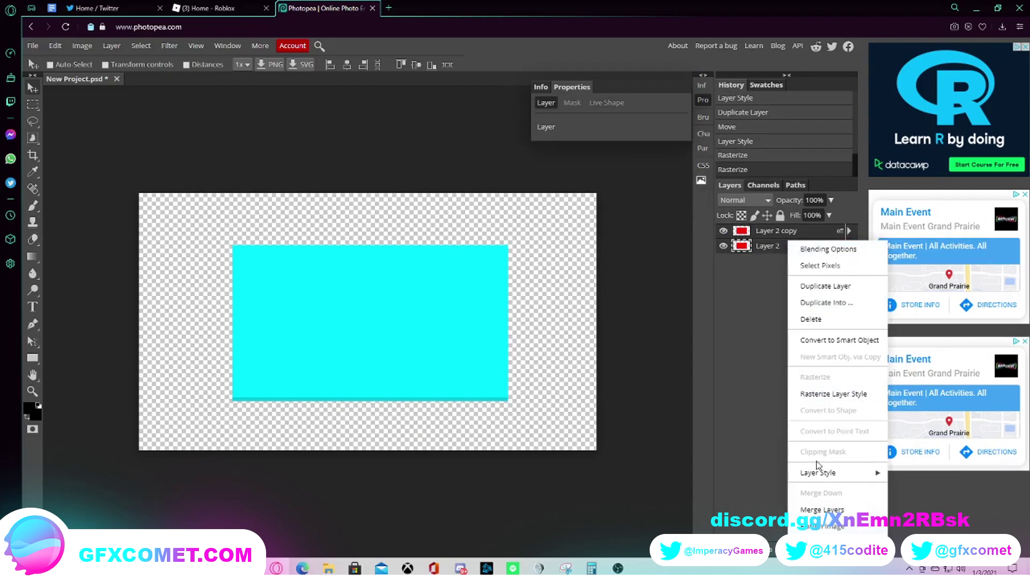
{"action": "left_click", "coordinate": [821, 510]}
{"action": "mouse_move", "coordinate": [408, 325]}
{"action": "left_mouse_down"}
{"action": "mouse_move", "coordinate": [407, 288]}
{"action": "mouse_move", "coordinate": [437, 328]}
{"action": "mouse_move", "coordinate": [329, 288]}
{"action": "mouse_move", "coordinate": [440, 322]}
{"action": "mouse_move", "coordinate": [407, 311]}
{"action": "mouse_move", "coordinate": [403, 320]}
{"action": "left_mouse_up"}
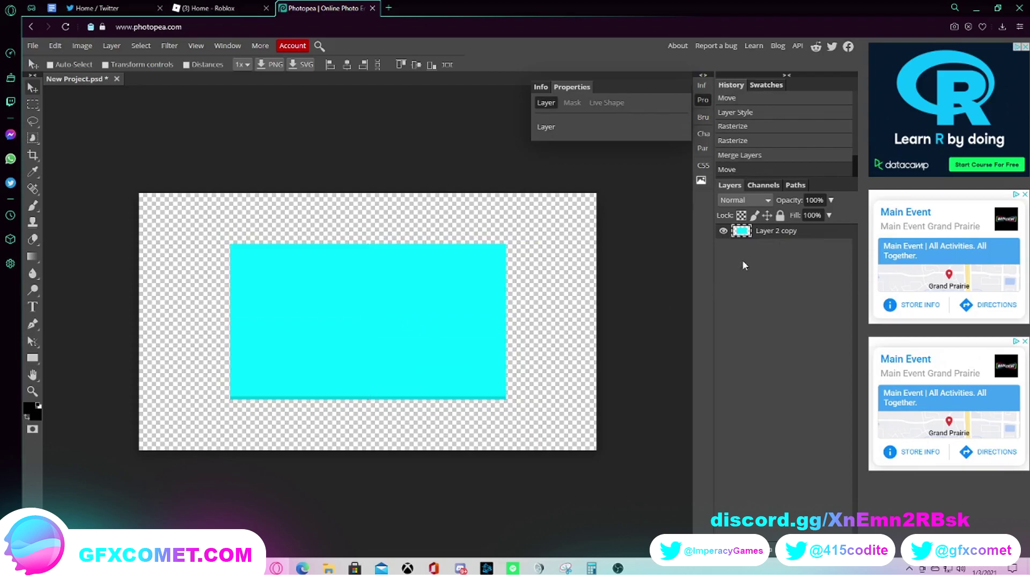
In the merged layer's Blending Options, enable a 6 px Stroke.
{"action": "right_click", "coordinate": [800, 233]}
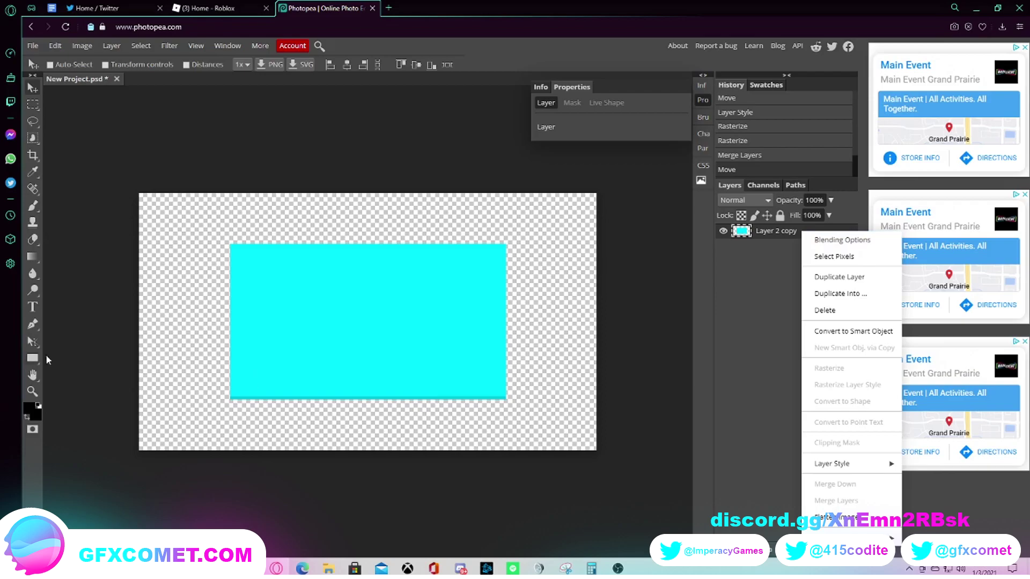
{"action": "left_click", "coordinate": [815, 241]}
{"action": "left_click_drag", "start_coordinate": [643, 190], "coordinate": [672, 212]}
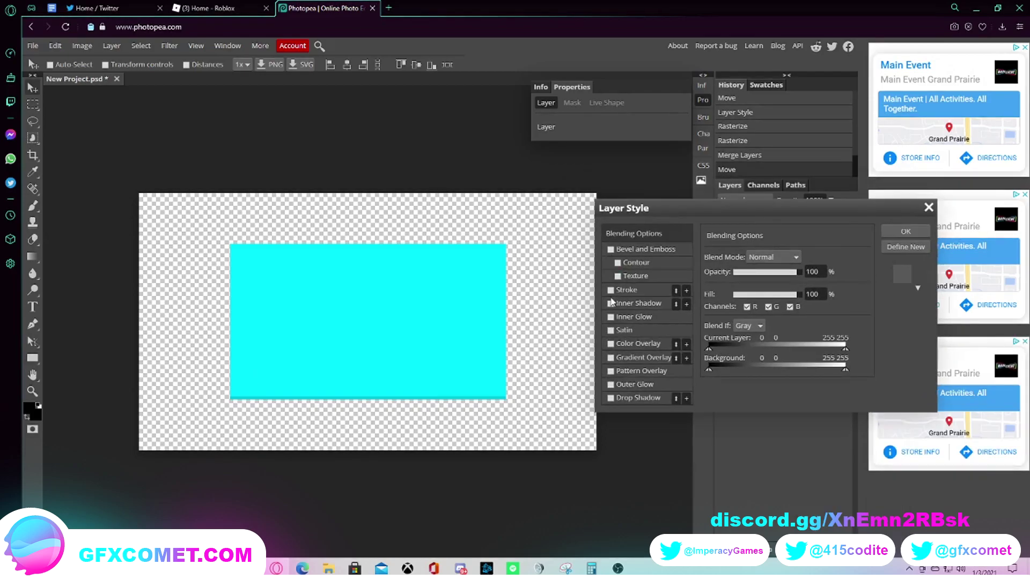
{"action": "left_click", "coordinate": [622, 290]}
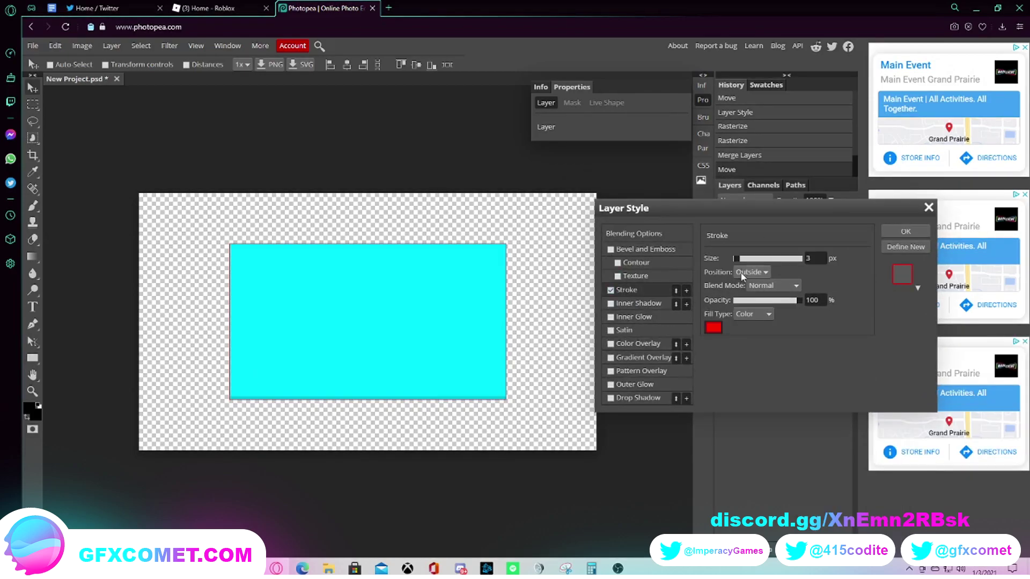
{"action": "left_click_drag", "start_coordinate": [740, 265], "coordinate": [741, 264]}
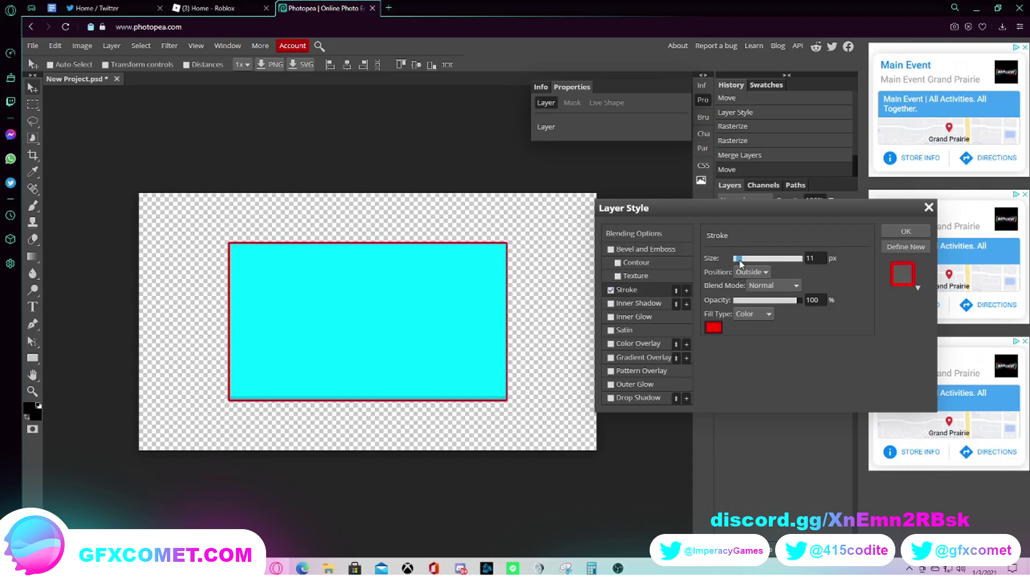
{"action": "left_click_drag", "start_coordinate": [740, 262], "coordinate": [735, 264]}
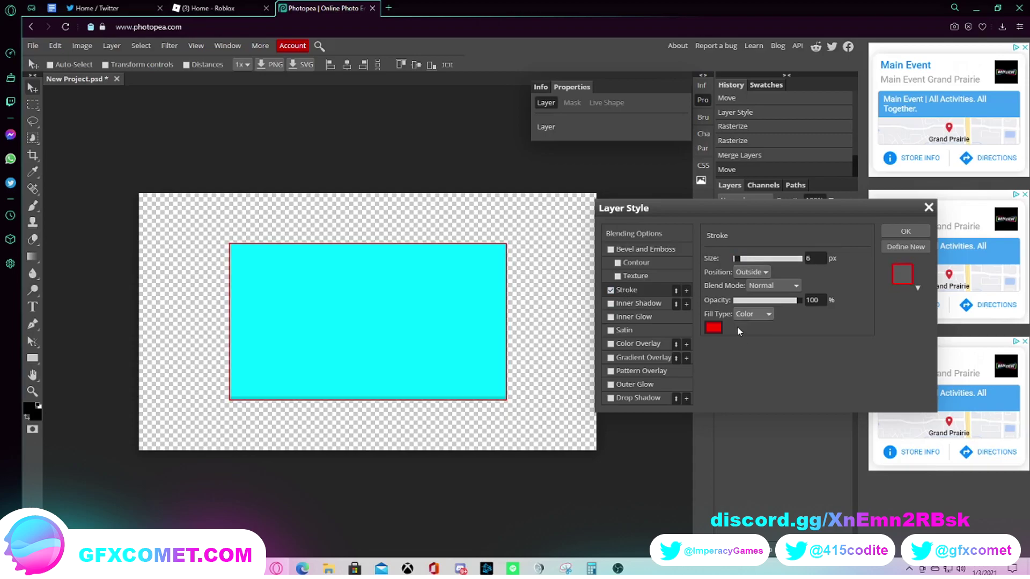
Set the stroke colour to dark teal 02a8b7 and apply the style.
{"action": "left_click", "coordinate": [714, 328]}
{"action": "left_click_drag", "start_coordinate": [207, 154], "coordinate": [202, 133]}
{"action": "left_click", "coordinate": [257, 257]}
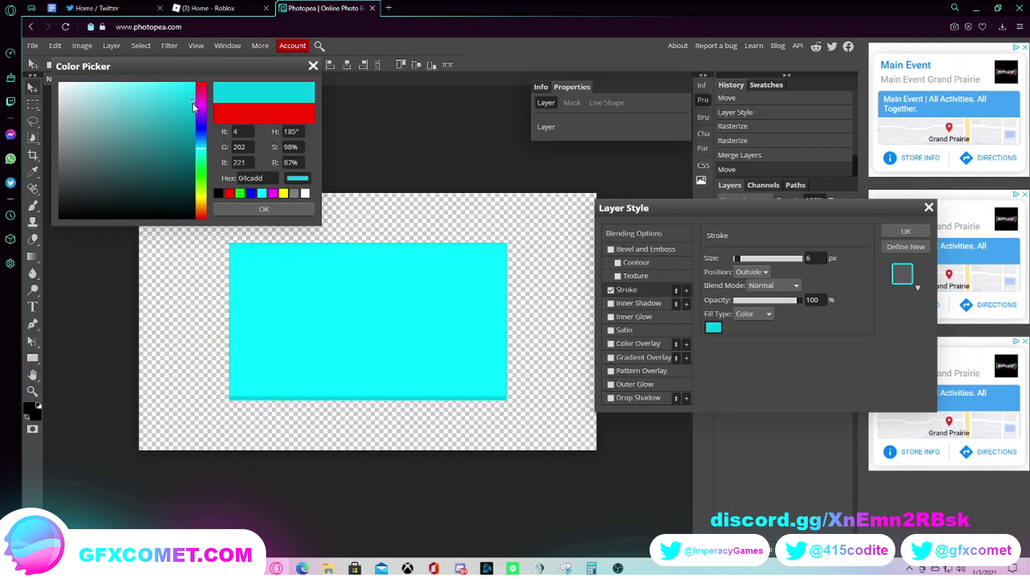
{"action": "left_click_drag", "start_coordinate": [193, 104], "coordinate": [193, 122]}
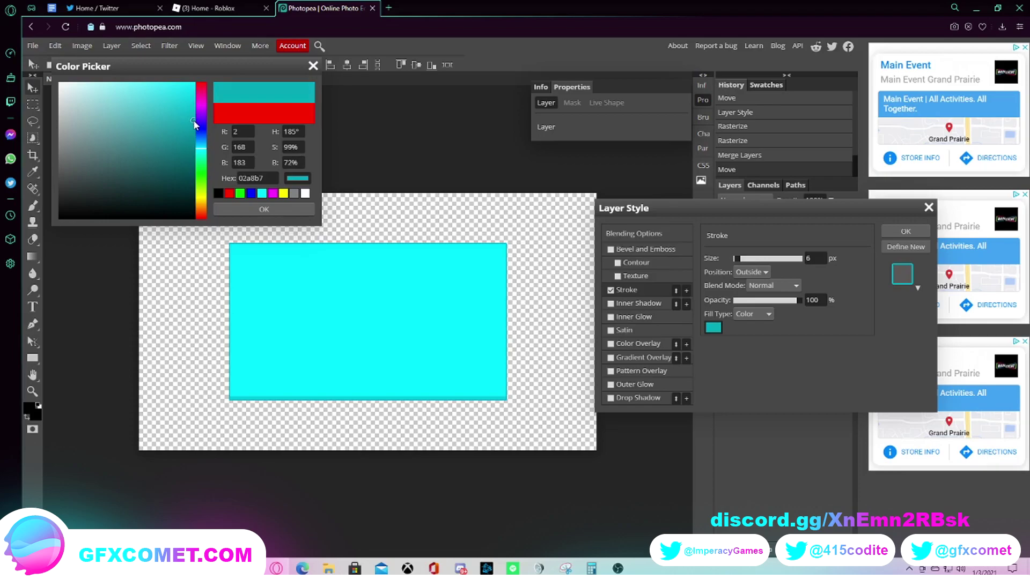
{"action": "left_click", "coordinate": [264, 209]}
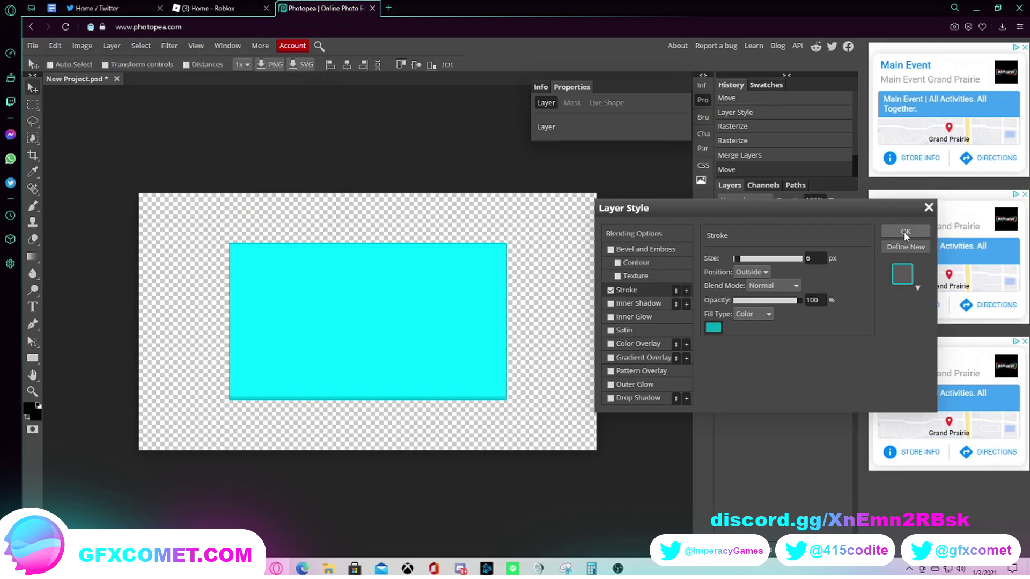
{"action": "left_click", "coordinate": [906, 231]}
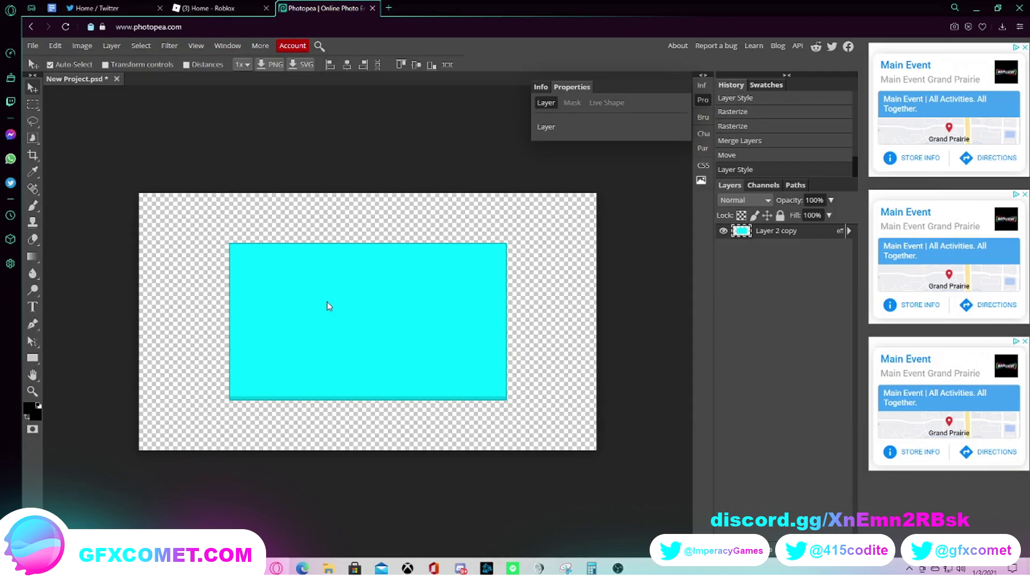
Zoom in, shift the button up-left, and draw a wide ellipse across its top.
{"action": "key", "text": "ctrl+plus"}
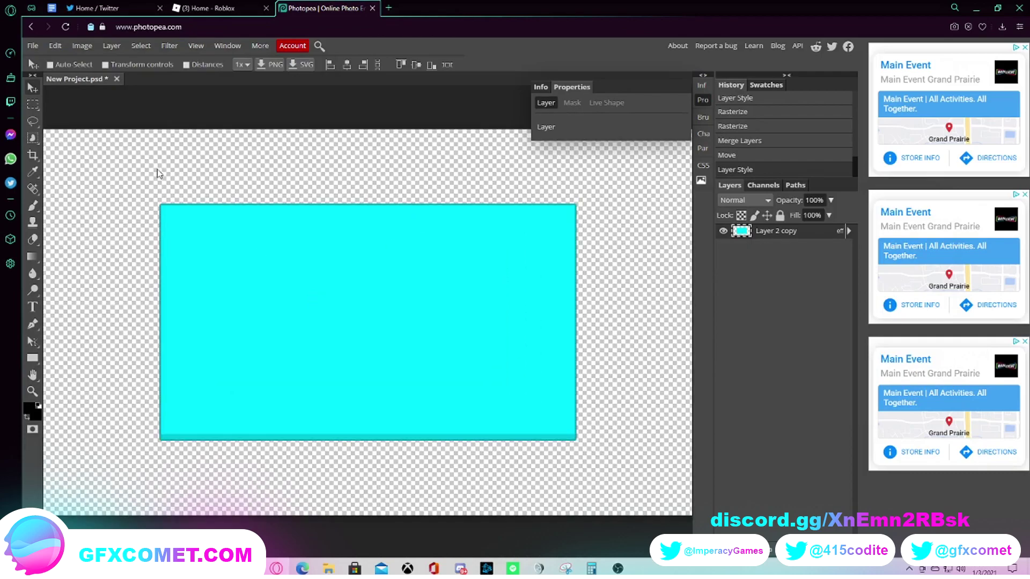
{"action": "left_click_drag", "start_coordinate": [400, 359], "coordinate": [392, 330]}
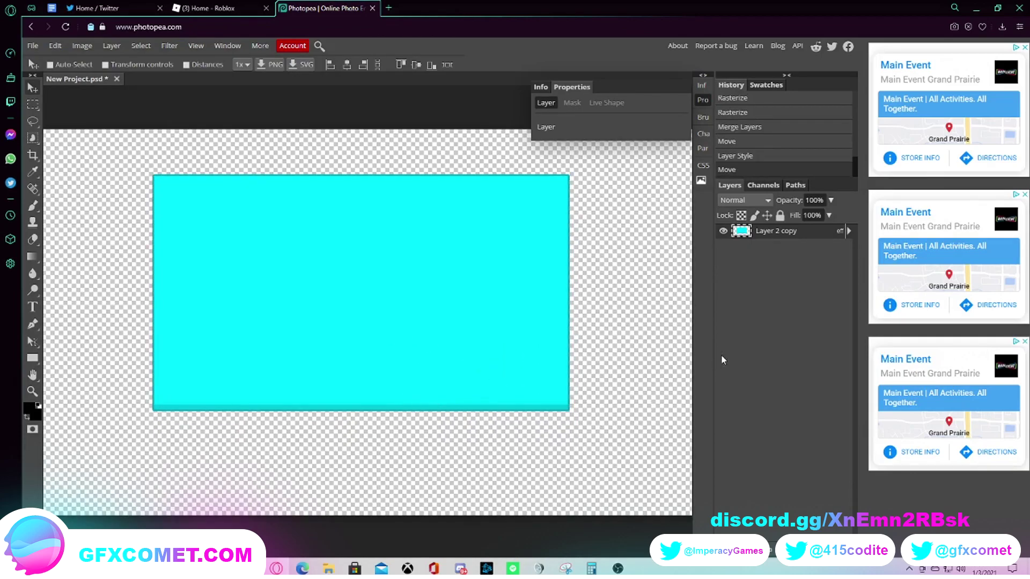
{"action": "left_click", "coordinate": [33, 307]}
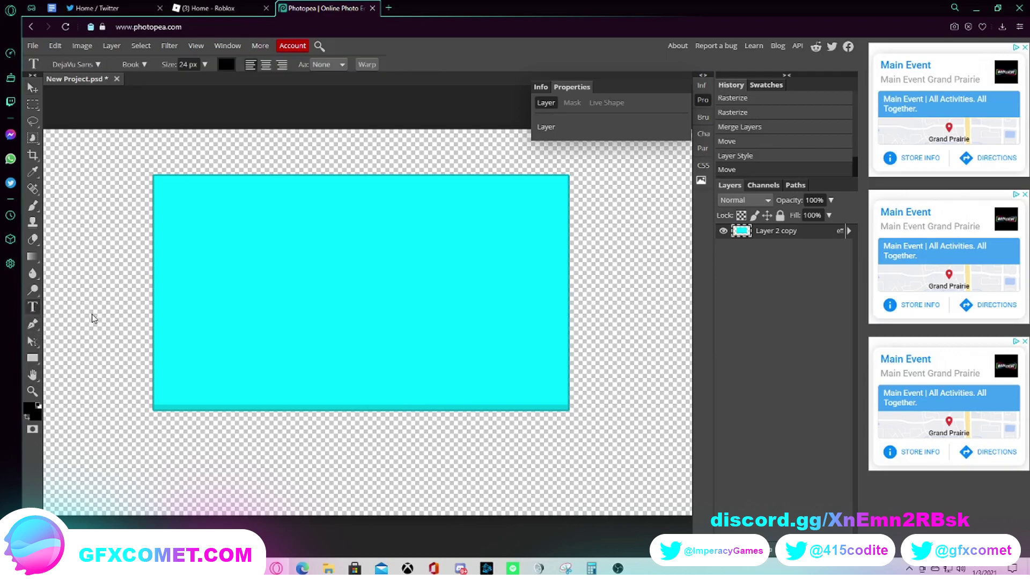
{"action": "right_click", "coordinate": [33, 358]}
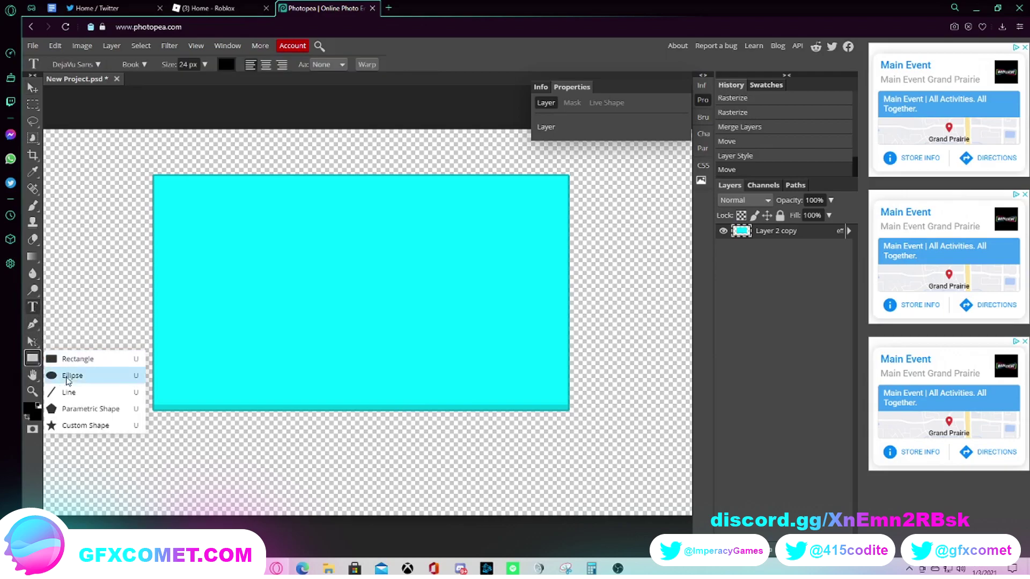
{"action": "left_click", "coordinate": [97, 375]}
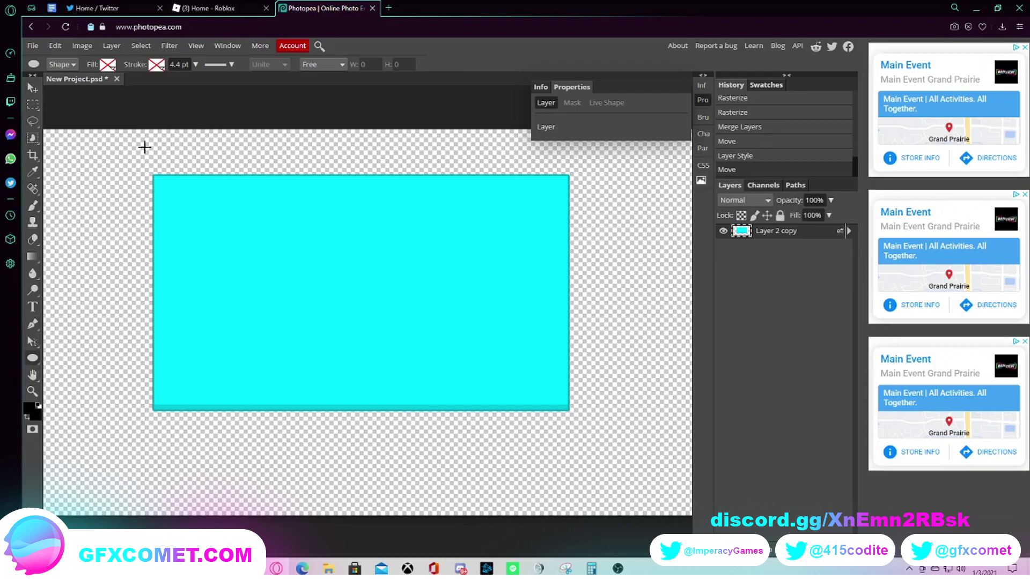
{"action": "mouse_move", "coordinate": [122, 140]}
{"action": "left_mouse_down"}
{"action": "mouse_move", "coordinate": [570, 239]}
{"action": "mouse_move", "coordinate": [613, 262]}
{"action": "mouse_move", "coordinate": [595, 340]}
{"action": "mouse_move", "coordinate": [591, 307]}
{"action": "left_mouse_up"}
Give the ellipse a white Color Overlay and move it slightly up.
{"action": "right_click", "coordinate": [791, 234]}
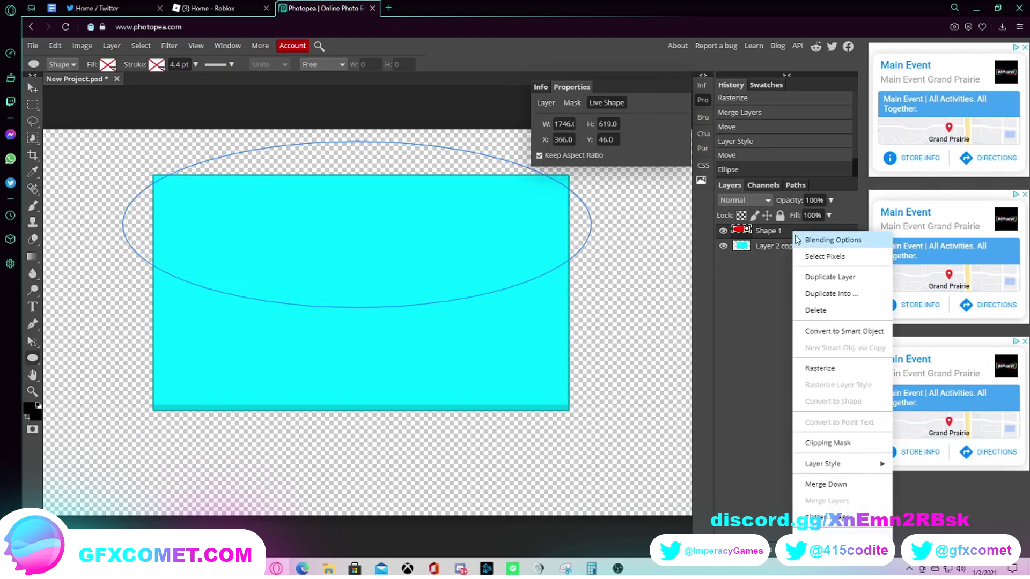
{"action": "left_click", "coordinate": [804, 240]}
{"action": "left_click", "coordinate": [631, 344]}
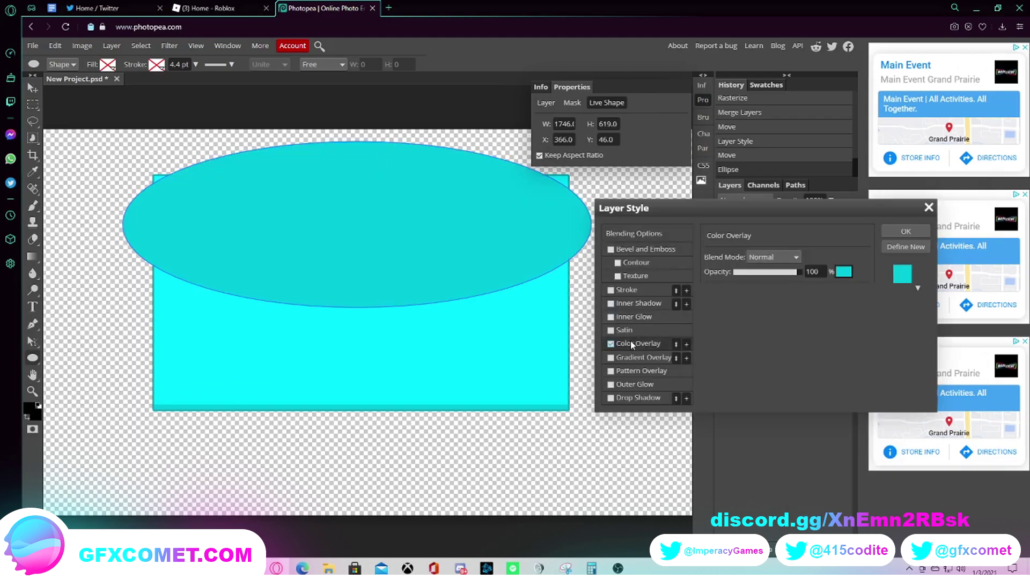
{"action": "left_click", "coordinate": [843, 272]}
{"action": "left_click", "coordinate": [60, 83]}
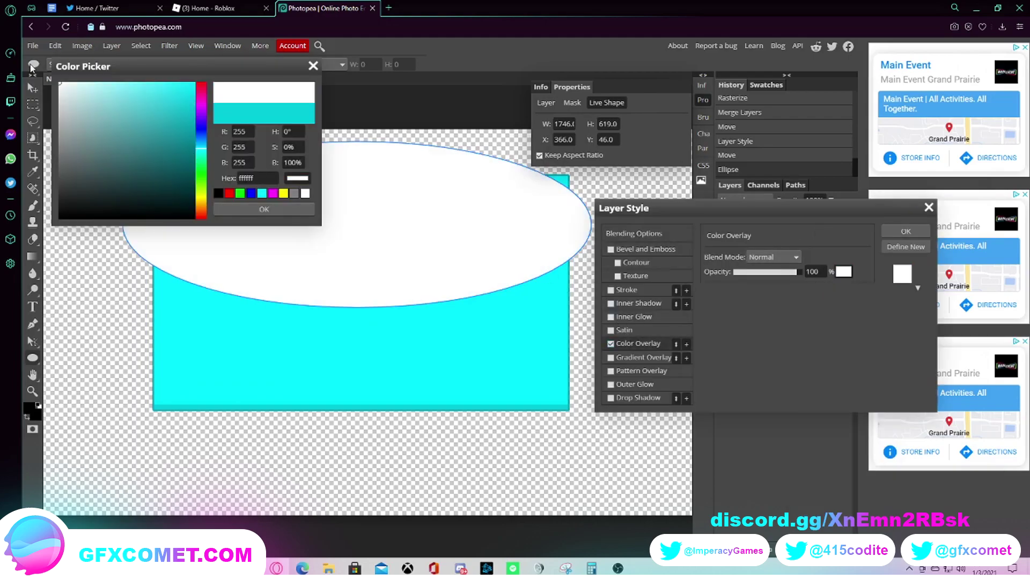
{"action": "left_click", "coordinate": [264, 209]}
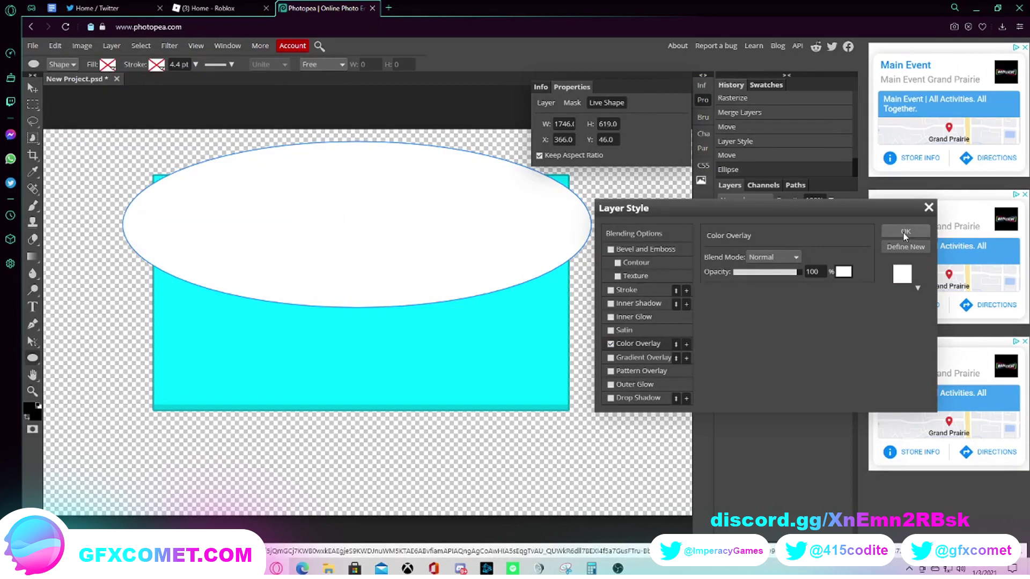
{"action": "left_click", "coordinate": [906, 231]}
{"action": "left_click", "coordinate": [33, 87]}
{"action": "left_click_drag", "start_coordinate": [341, 207], "coordinate": [347, 177]}
{"action": "left_click", "coordinate": [389, 8]}
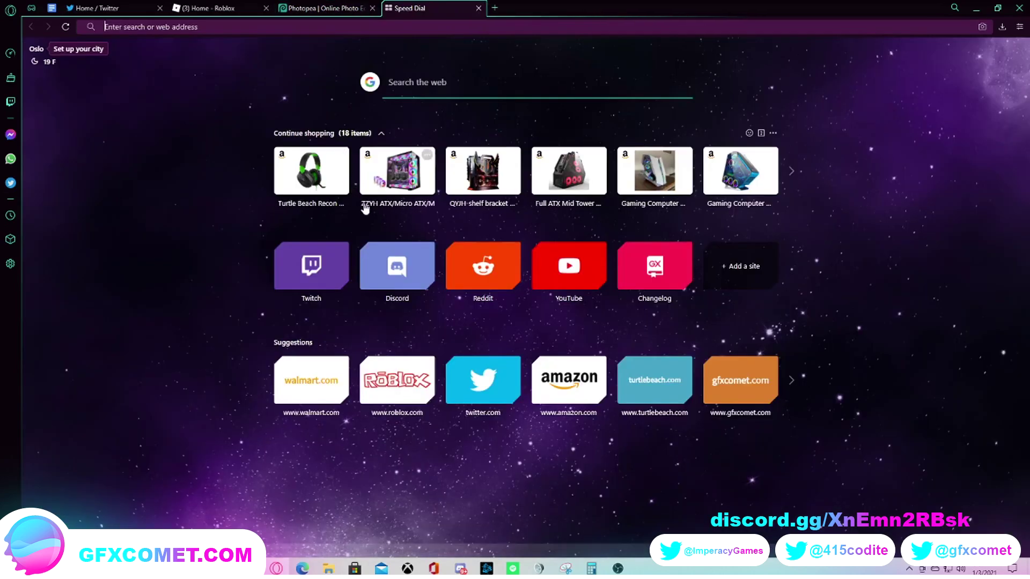
{"action": "left_click", "coordinate": [333, 8]}
{"action": "left_click", "coordinate": [481, 8]}
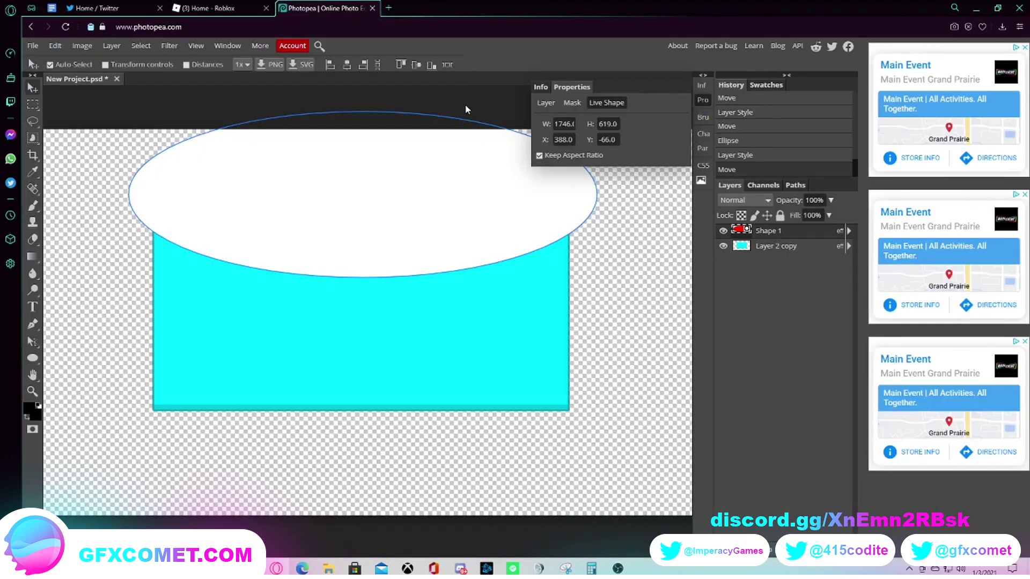
{"action": "key", "text": "t"}
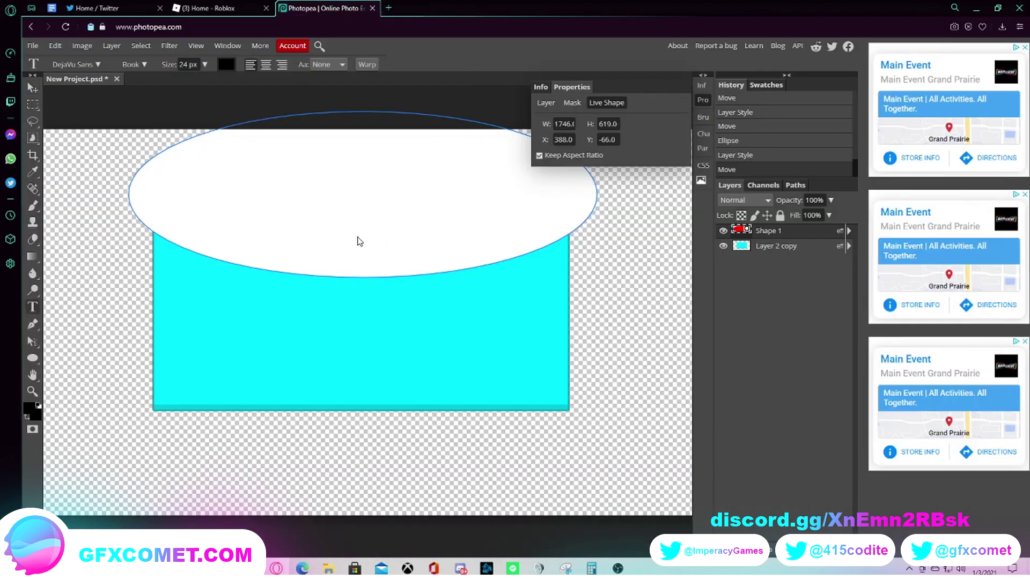
{"action": "left_click", "coordinate": [337, 230]}
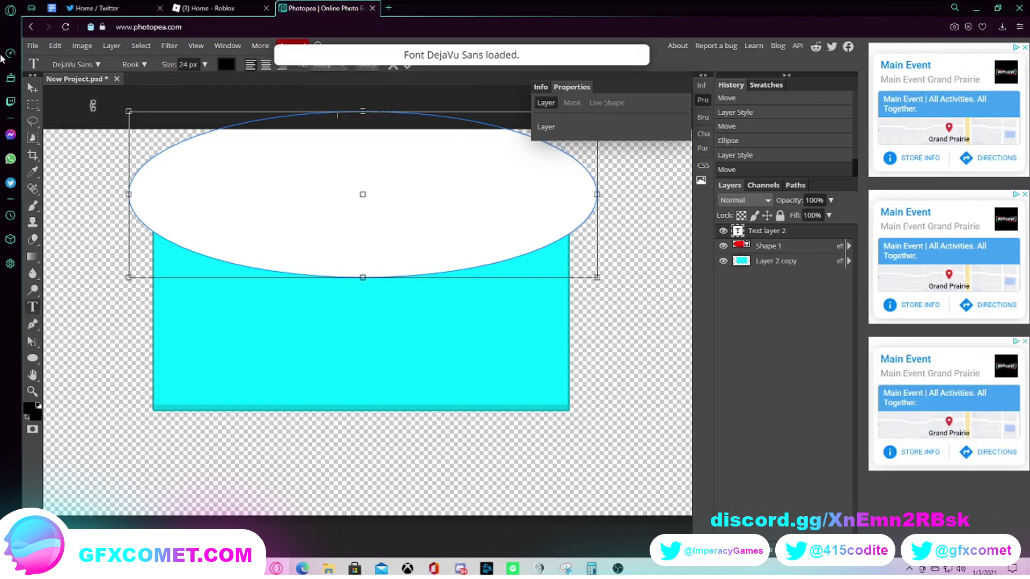
{"action": "key", "text": "v"}
{"action": "left_click", "coordinate": [297, 194]}
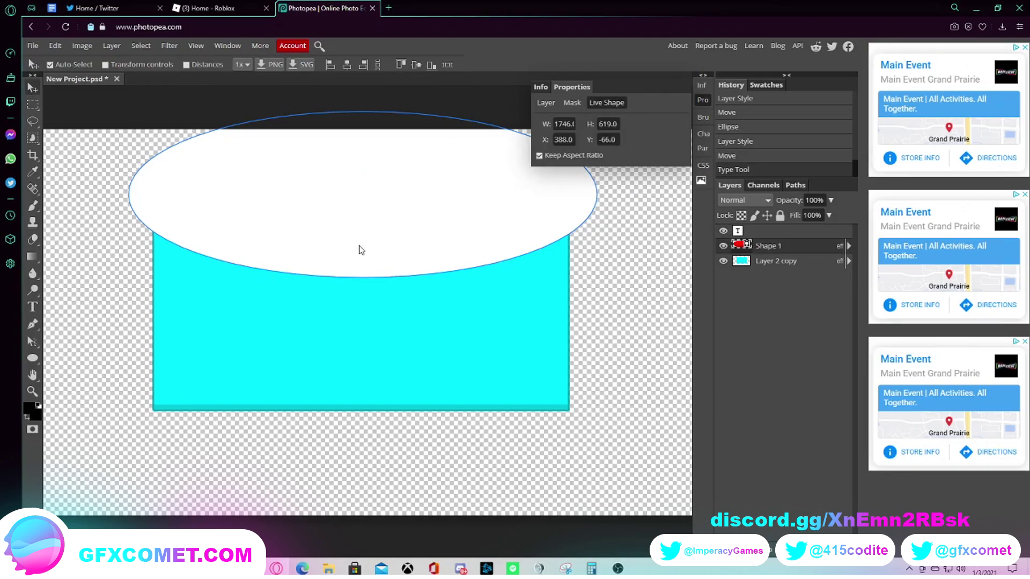
{"action": "key", "text": "ctrl+t"}
{"action": "left_click", "coordinate": [479, 8]}
{"action": "key", "text": "t"}
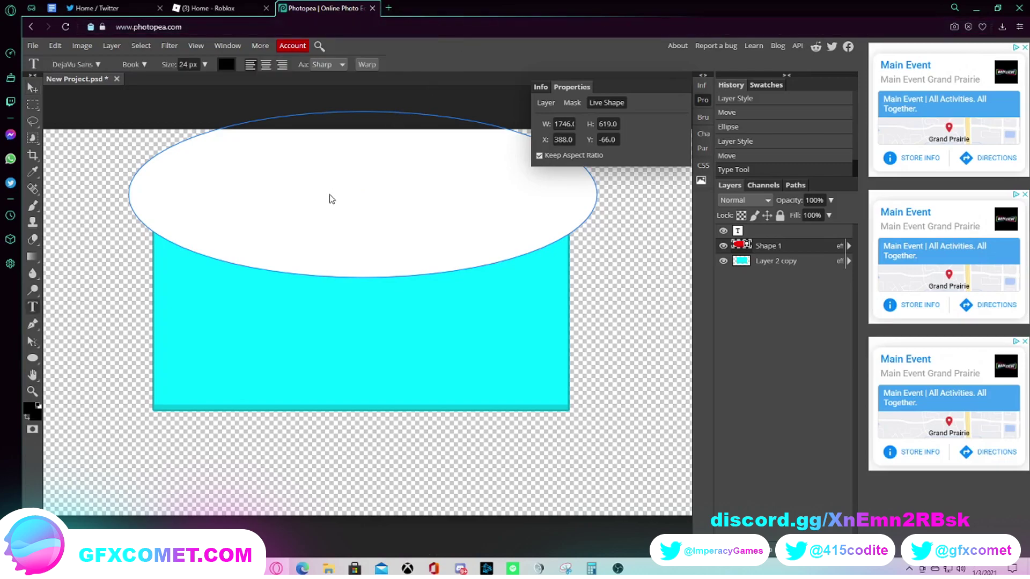
{"action": "left_click", "coordinate": [330, 193]}
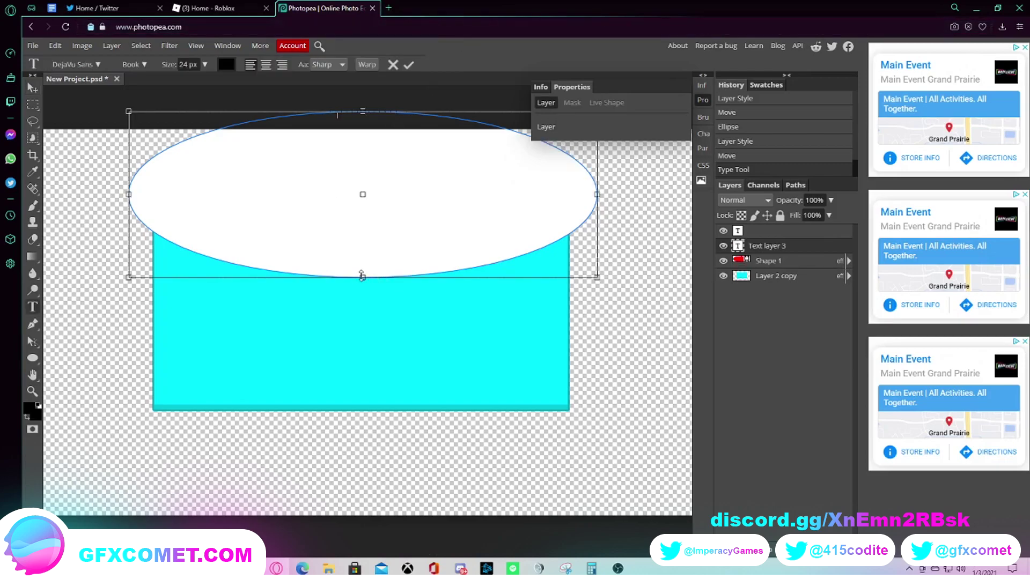
{"action": "left_click", "coordinate": [805, 247]}
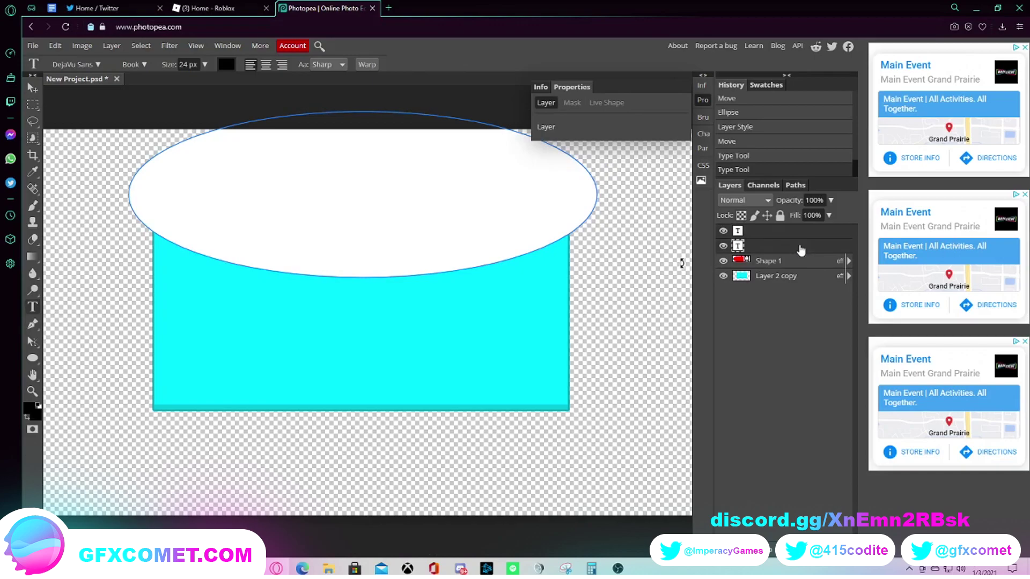
{"action": "key", "text": "Delete"}
{"action": "key", "text": "v"}
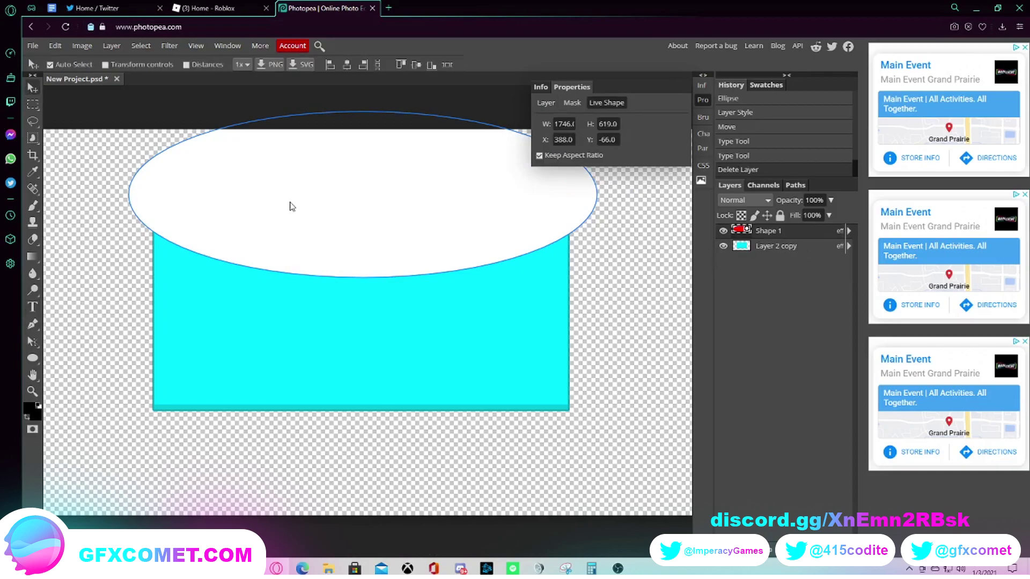
{"action": "key", "text": "t"}
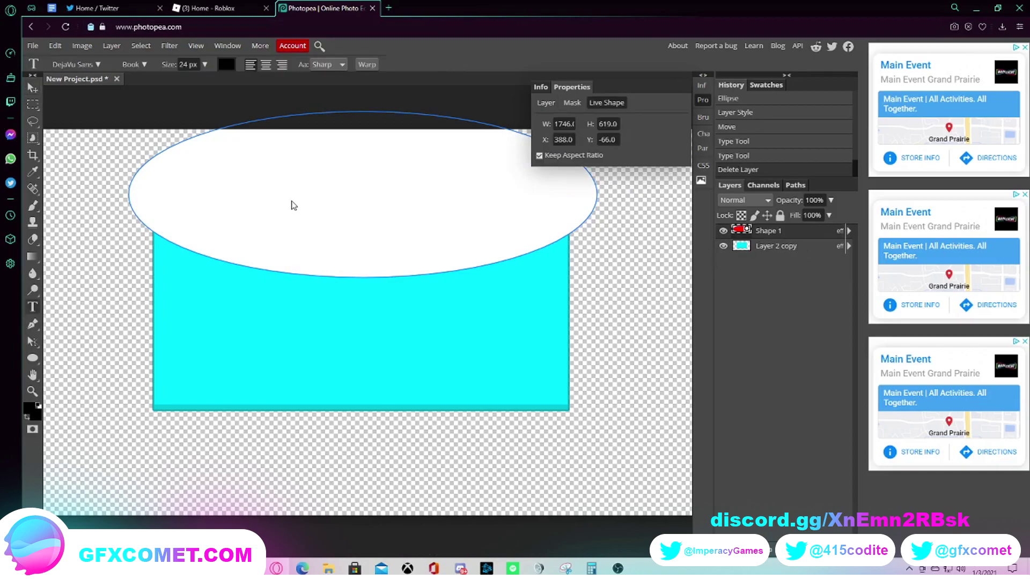
{"action": "left_click", "coordinate": [330, 235]}
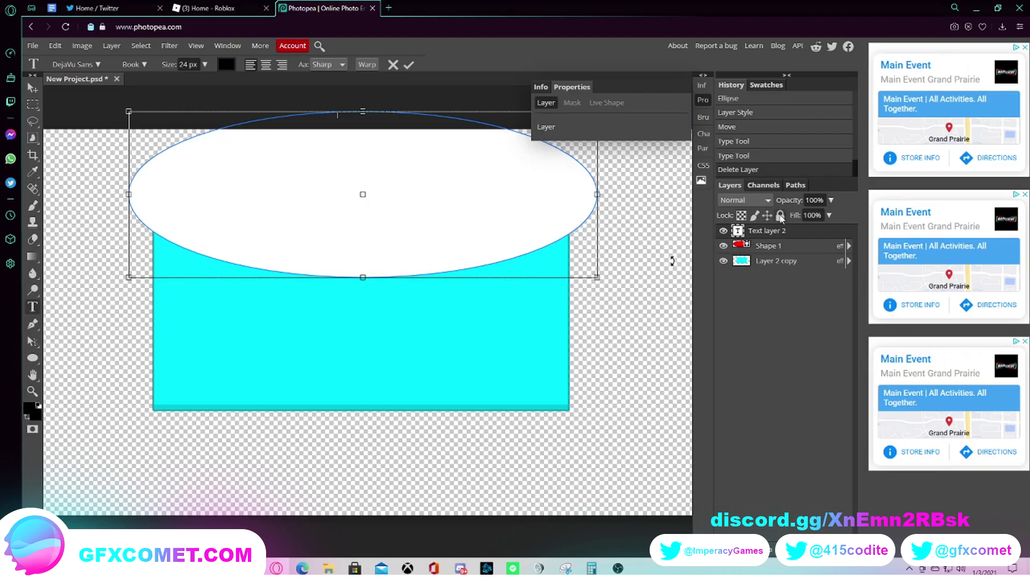
{"action": "left_click", "coordinate": [787, 245]}
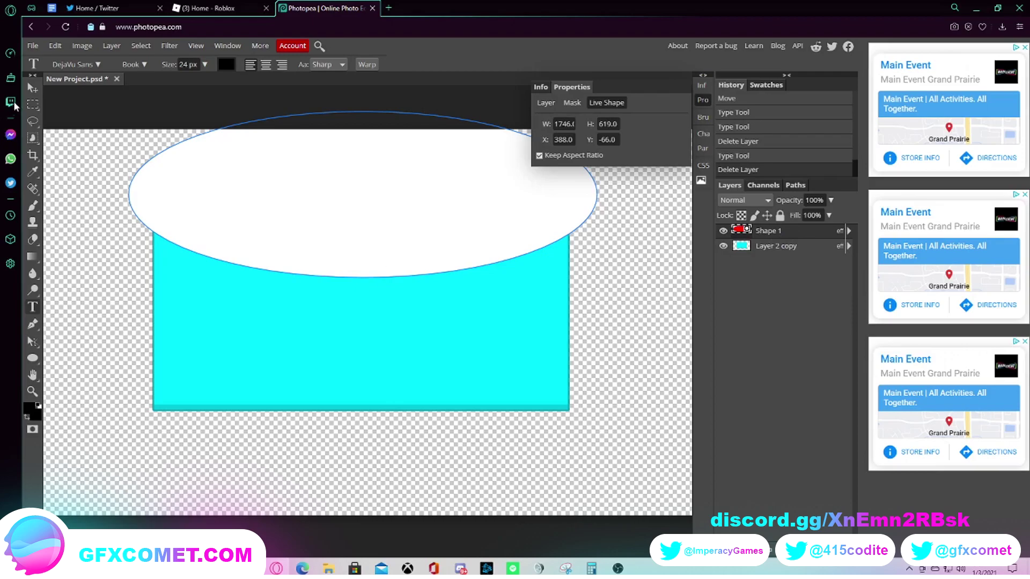
{"action": "left_click", "coordinate": [32, 87]}
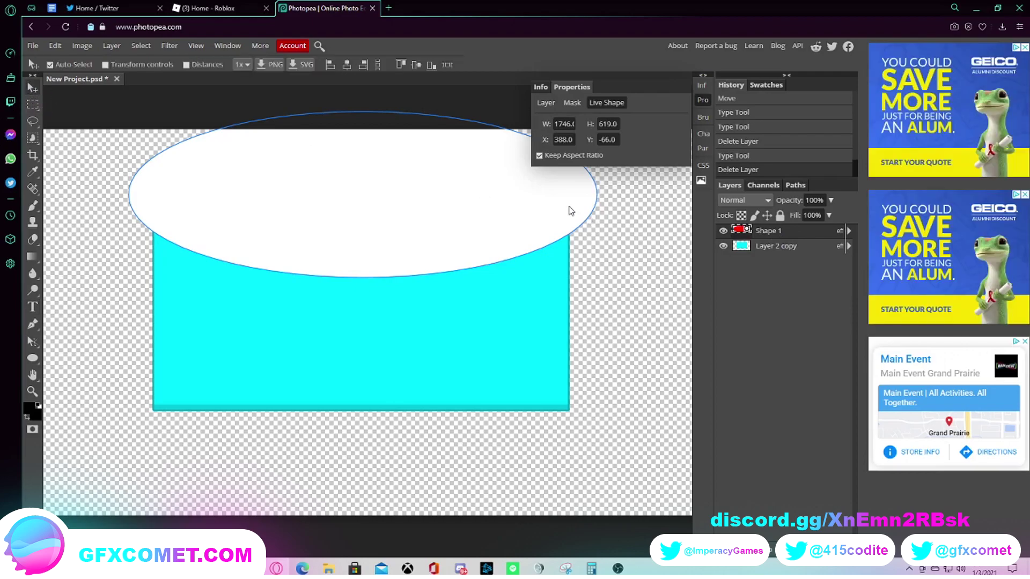
{"action": "key", "text": "t"}
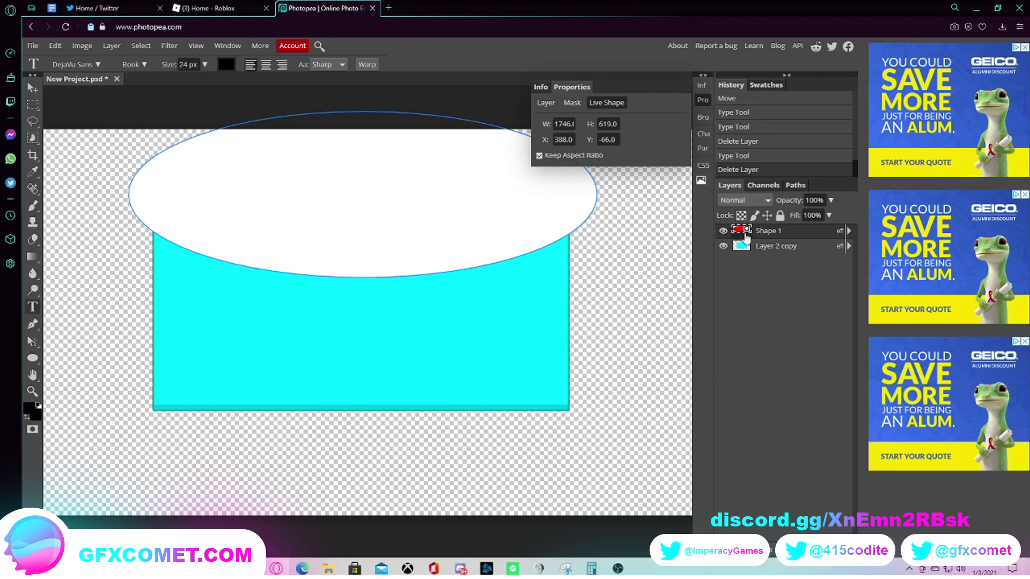
Clip the white ellipse Shape 1 to the cyan Layer 2 copy.
{"action": "left_click", "coordinate": [742, 238], "text": "alt"}
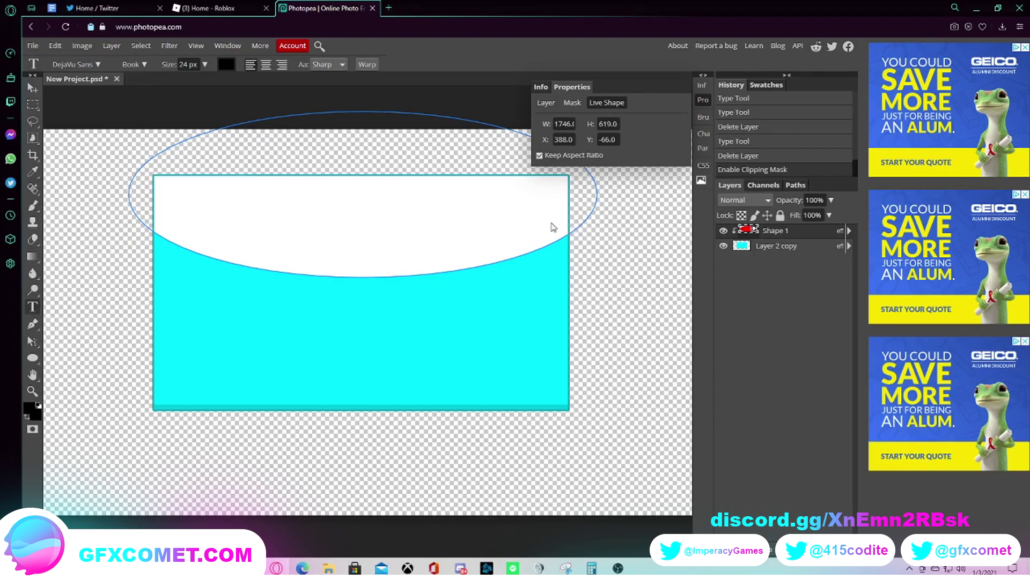
{"action": "left_click", "coordinate": [32, 90]}
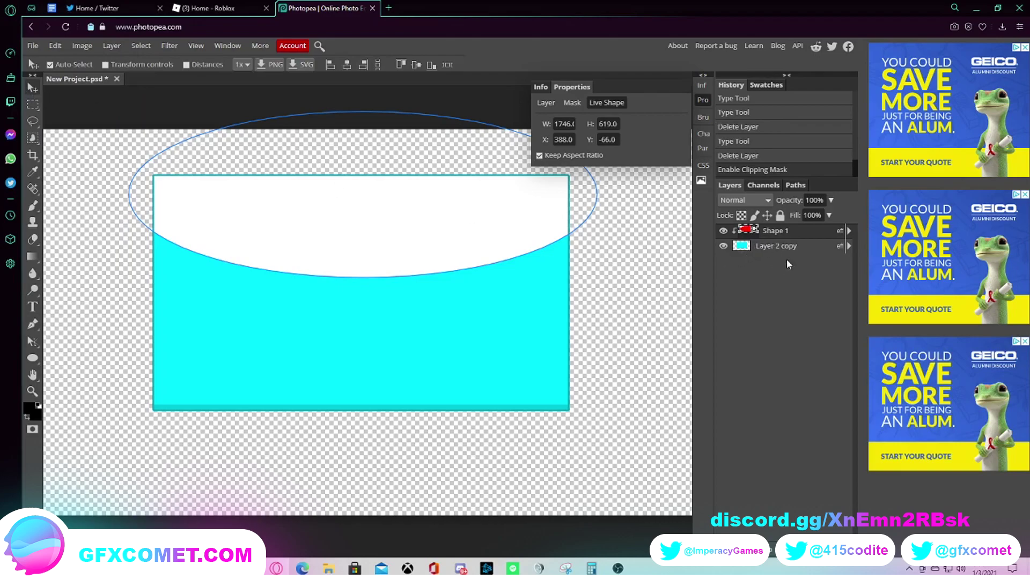
{"action": "left_click", "coordinate": [389, 291]}
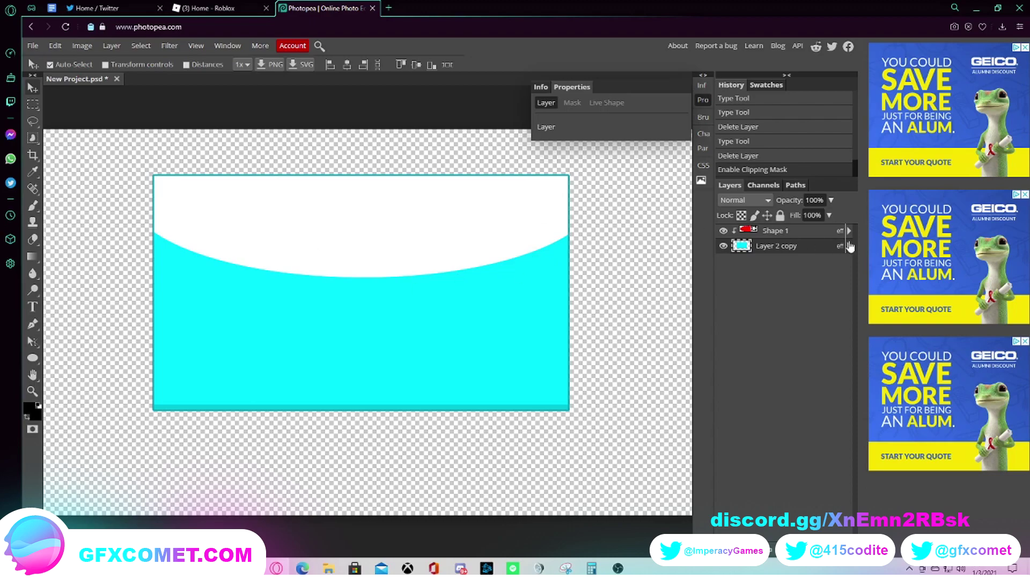
{"action": "left_click", "coordinate": [819, 232]}
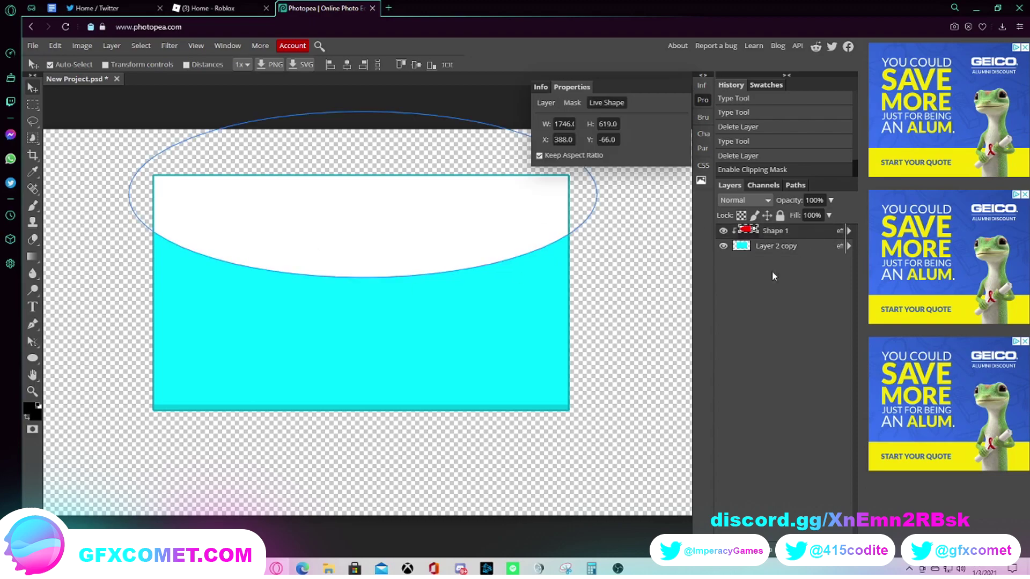
Lower Shape 1's opacity to about 46% and deselect.
{"action": "left_click", "coordinate": [831, 200]}
{"action": "left_click_drag", "start_coordinate": [834, 215], "coordinate": [809, 216]}
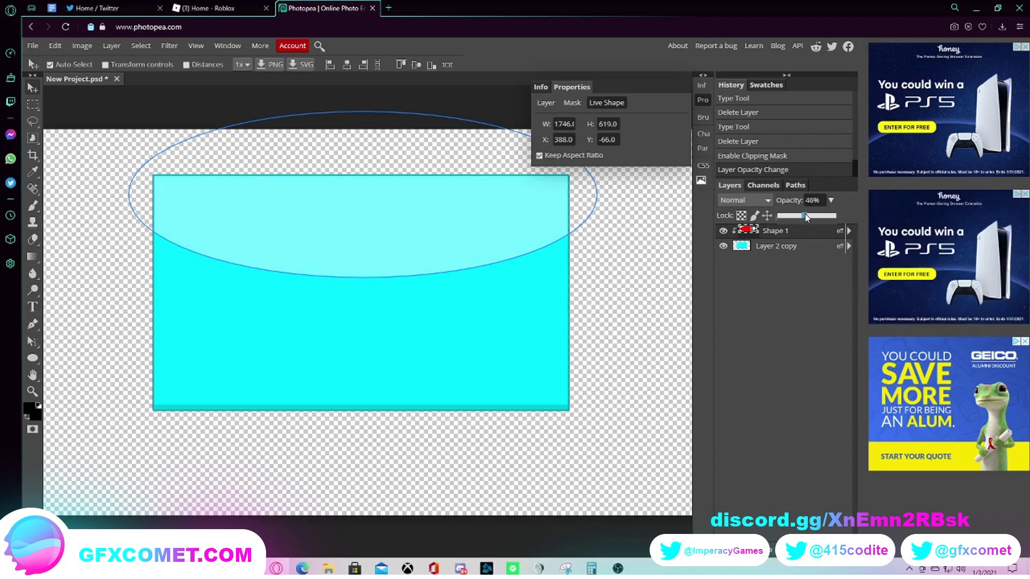
{"action": "key", "text": "ctrl+d"}
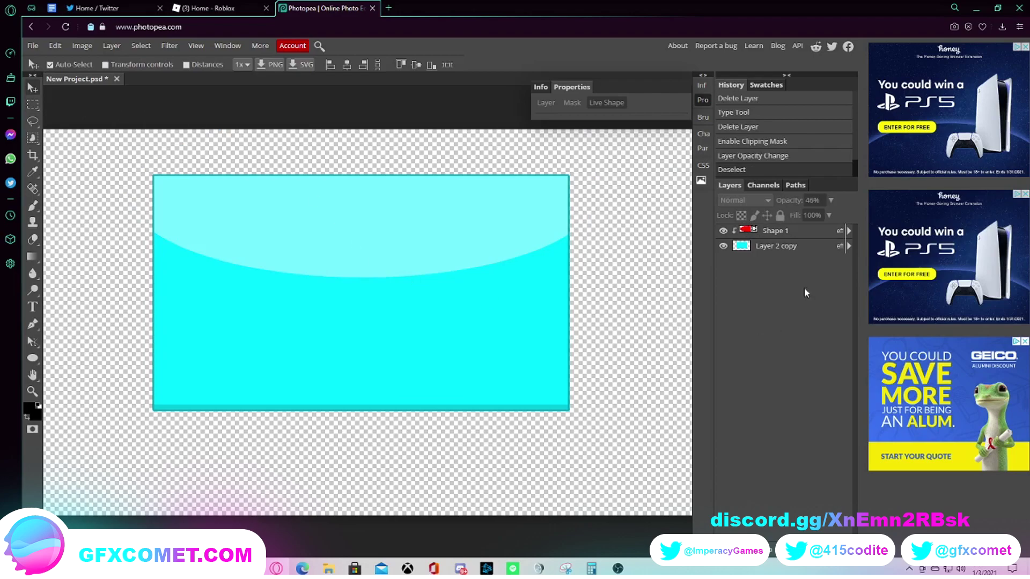
{"action": "left_click", "coordinate": [816, 248]}
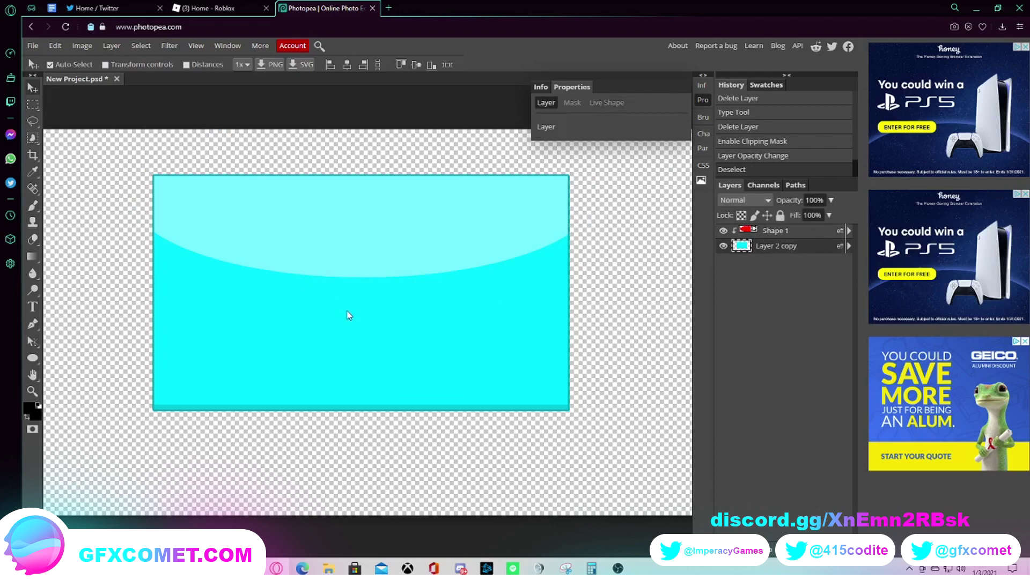